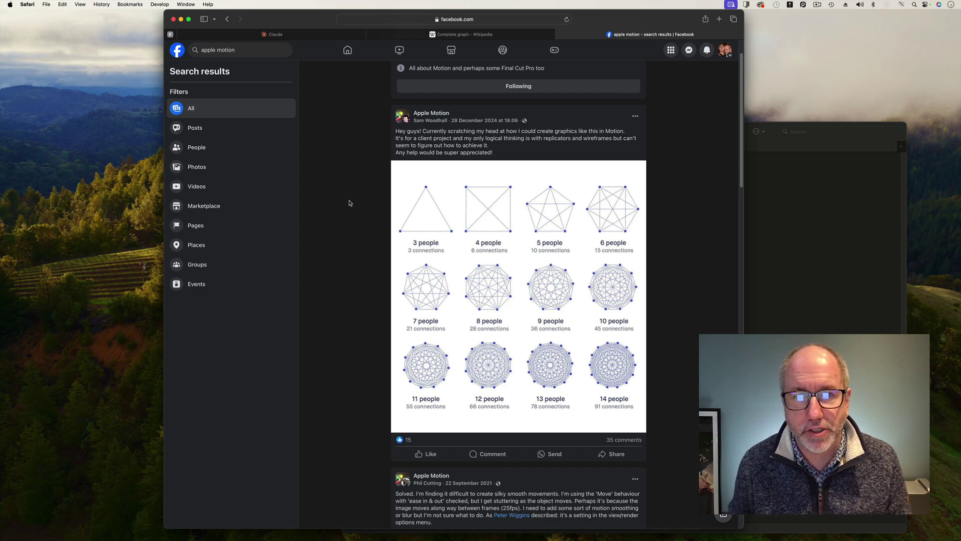
Open the Complete graph Wikipedia article in Safari
{"action": "left_click", "coordinate": [419, 33]}
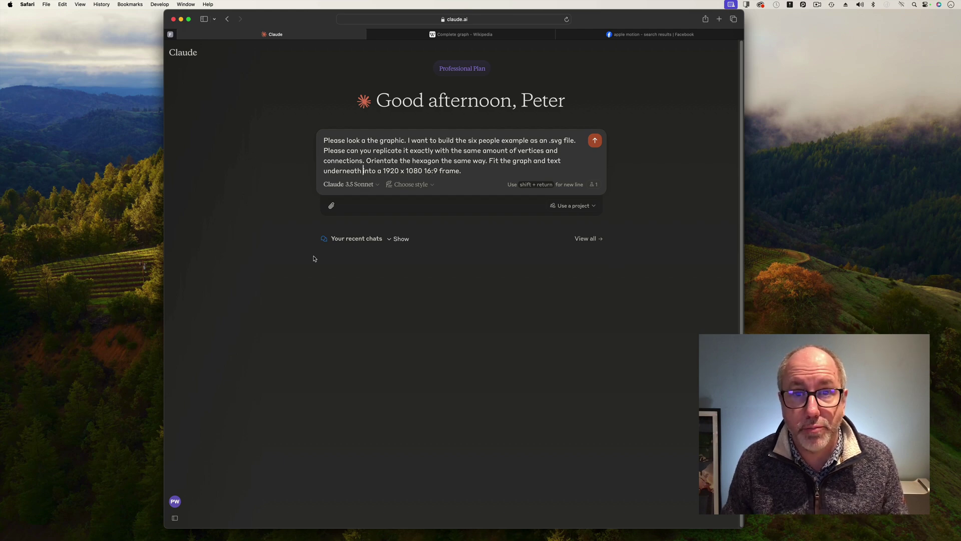
Upload connections_example.JPG as an attachment to the six-people SVG prompt
{"action": "left_click", "coordinate": [331, 206]}
{"action": "left_click", "coordinate": [337, 234]}
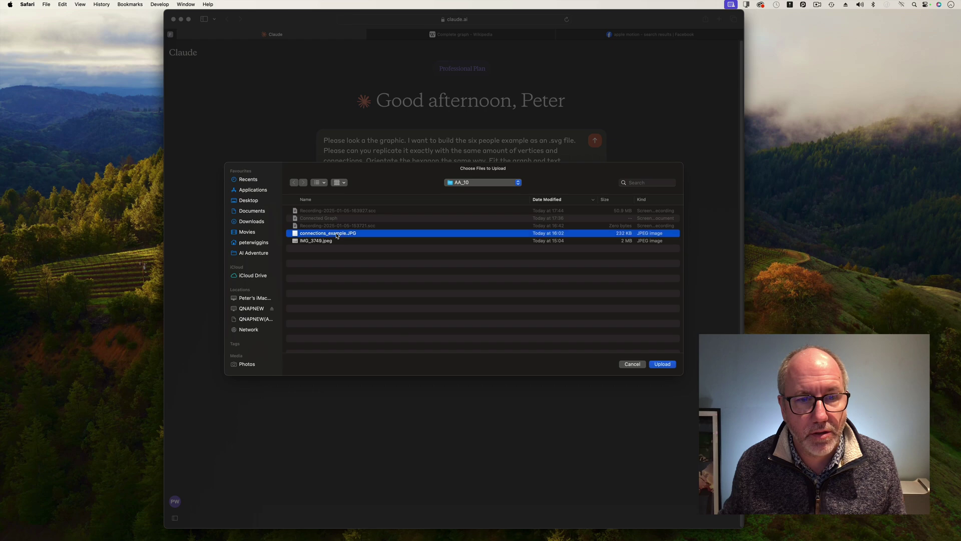
{"action": "left_click", "coordinate": [666, 369]}
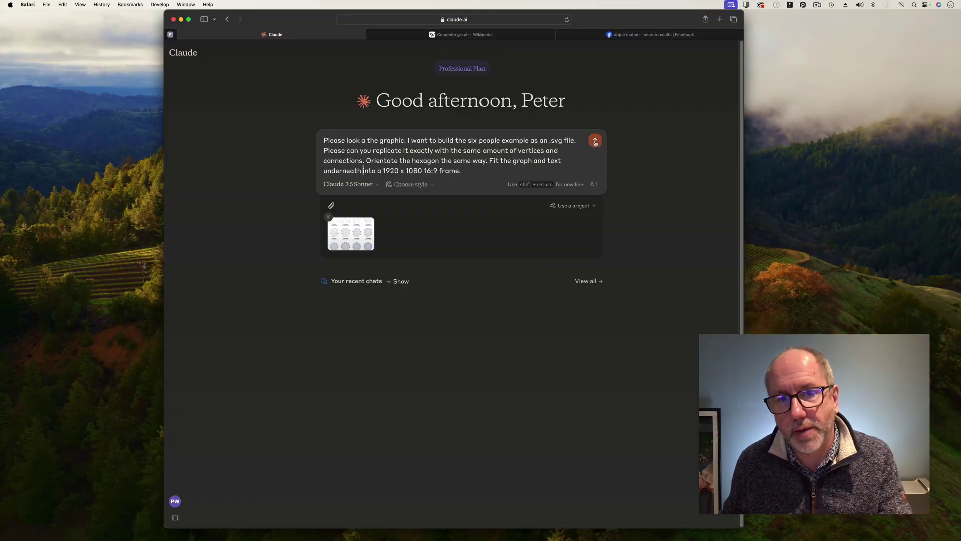
Send the 1920 x 1080 six-people graph SVG request with the attached image
{"action": "left_click", "coordinate": [594, 142]}
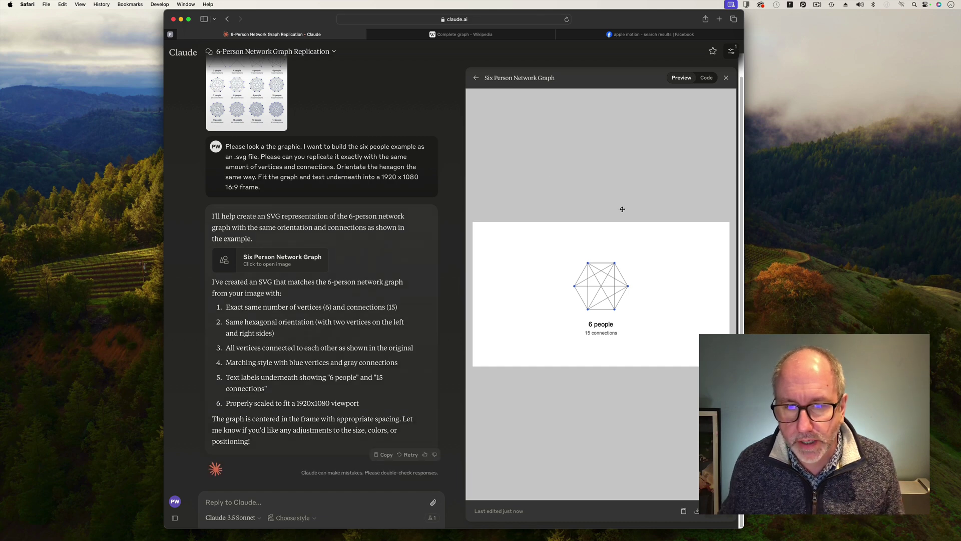
Reply to Claude with 'Great, but you've missed a connection'
{"action": "left_click", "coordinate": [242, 502]}
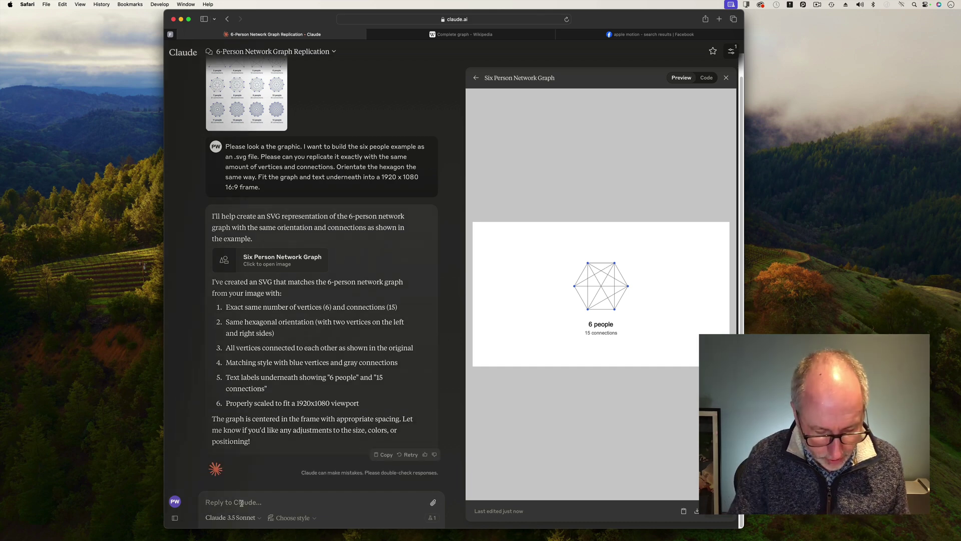
{"action": "type", "text": "Great, but"}
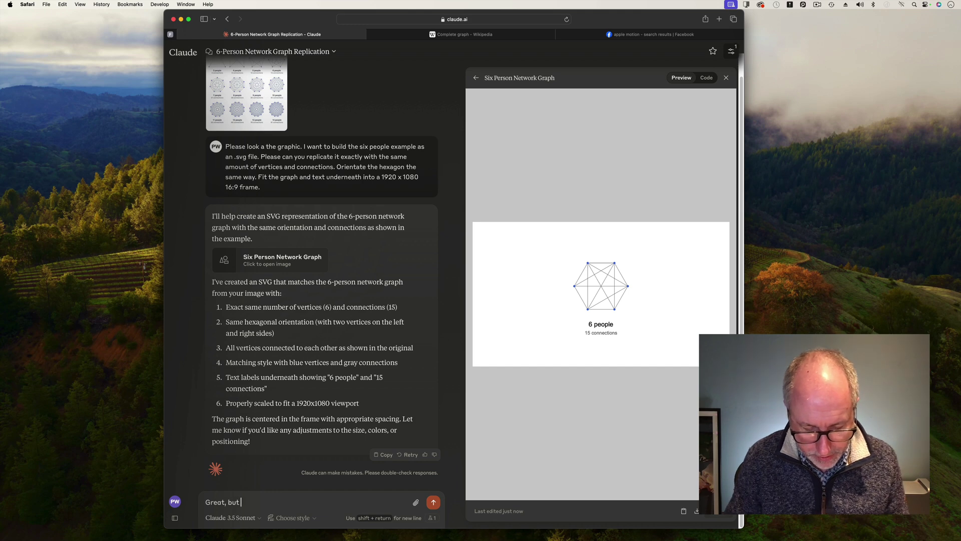
{"action": "type", "text": " you've mi"}
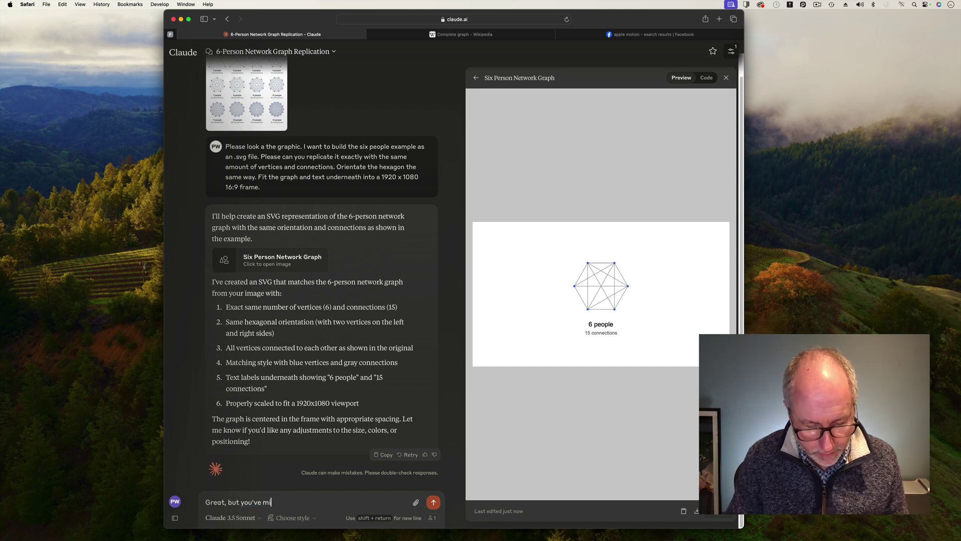
{"action": "type", "text": "ssed a connec"}
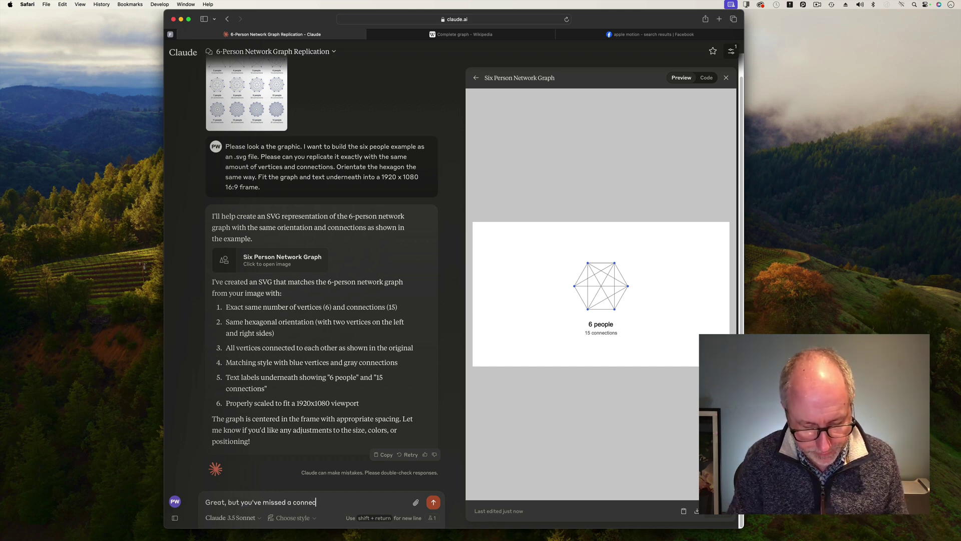
{"action": "type", "text": "tion"}
{"action": "key", "text": "Return"}
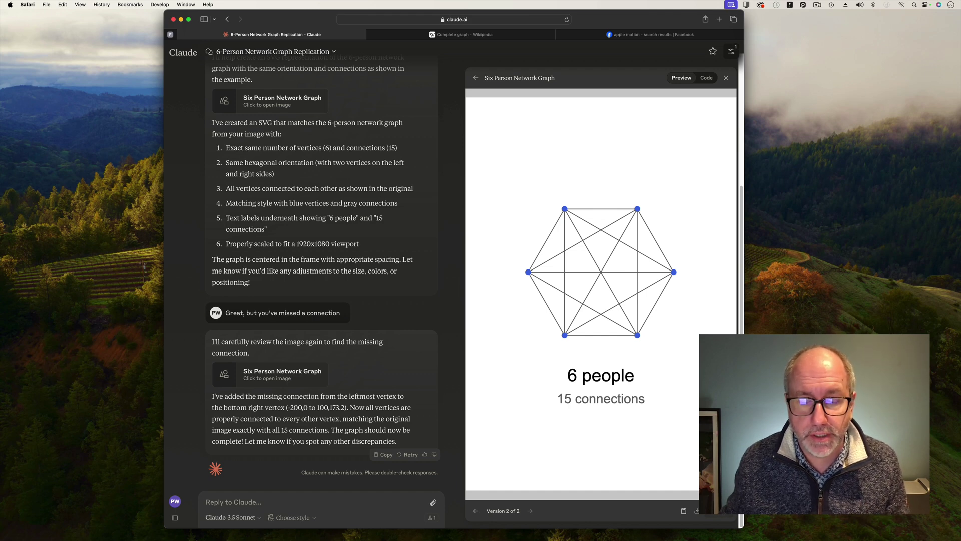
Paste the copied version 2 SVG code into TextEdit and convert it to plain text
{"action": "left_click", "coordinate": [684, 511]}
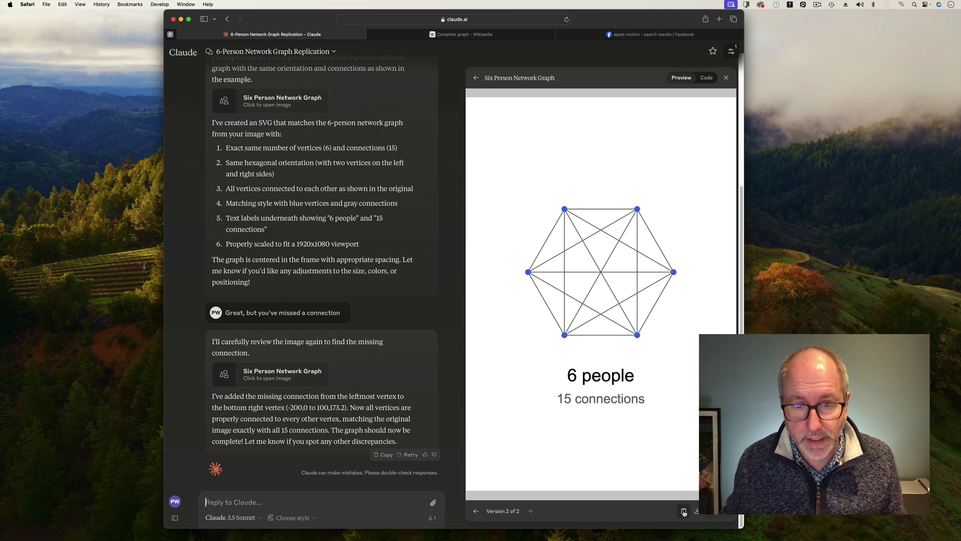
{"action": "key", "text": "super+Tab"}
{"action": "key", "text": "super+Tab"}
{"action": "key", "text": "super+Tab"}
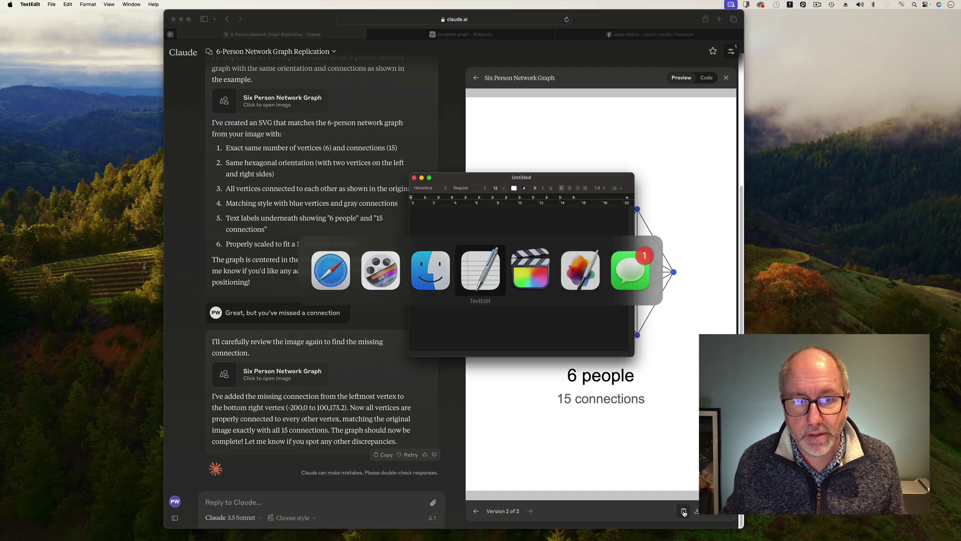
{"action": "key", "text": "super+v"}
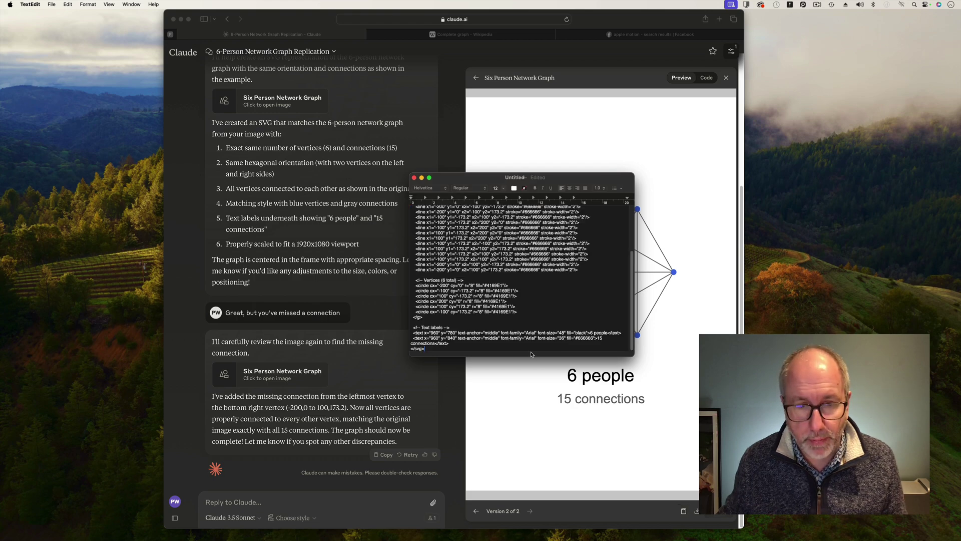
{"action": "left_click_drag", "start_coordinate": [566, 179], "coordinate": [494, 127]}
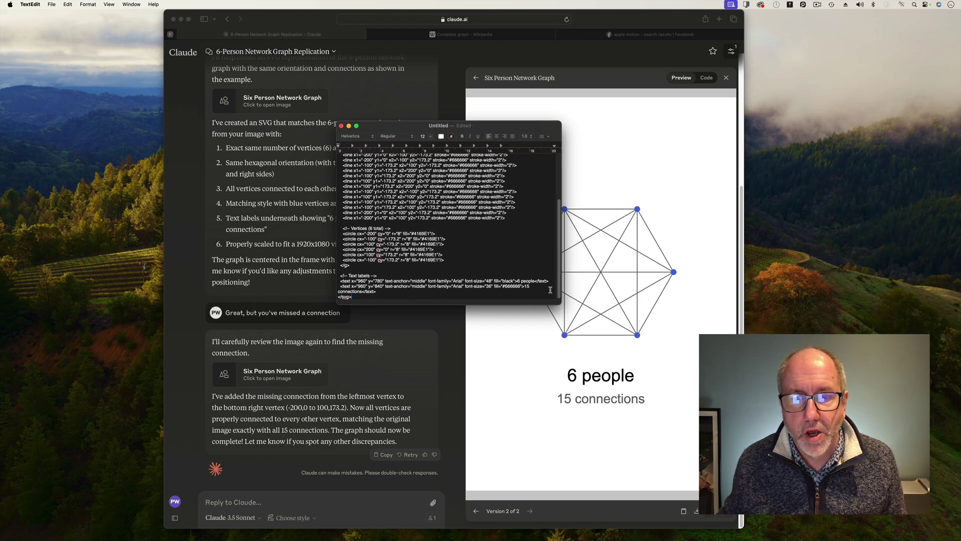
{"action": "left_click_drag", "start_coordinate": [560, 306], "coordinate": [600, 353]}
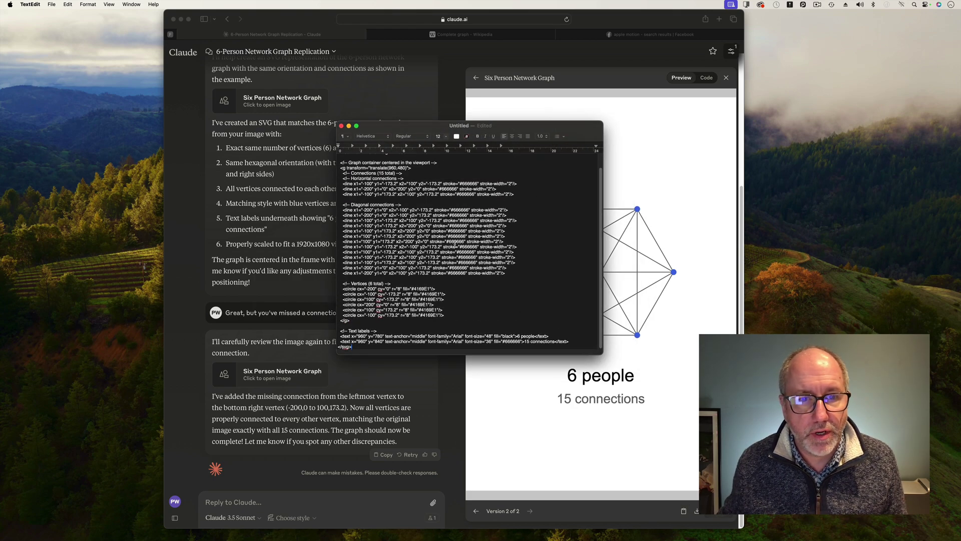
{"action": "left_click", "coordinate": [88, 4]}
{"action": "left_click", "coordinate": [99, 40]}
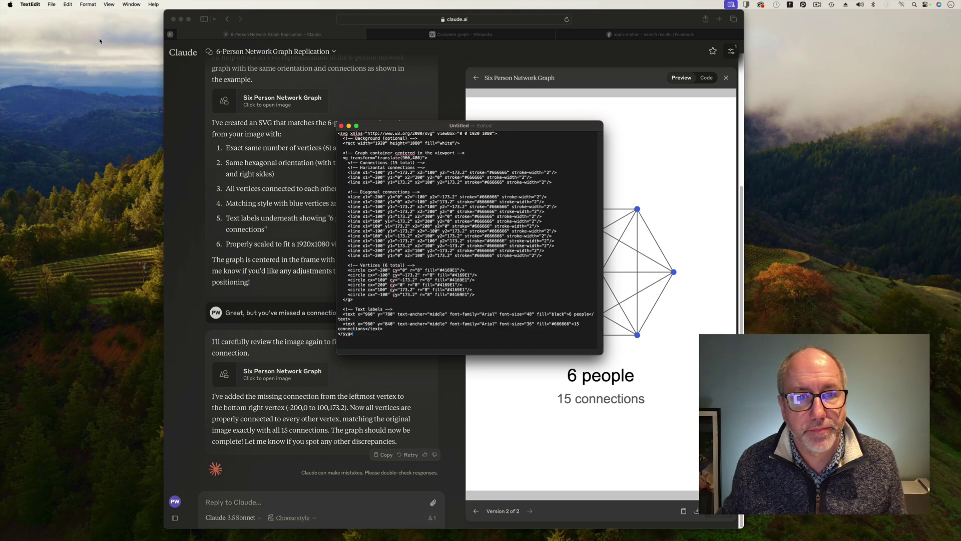
Save the document as '6 People Connection.svg' in AA_10, keeping the .svg extension
{"action": "left_click", "coordinate": [51, 4]}
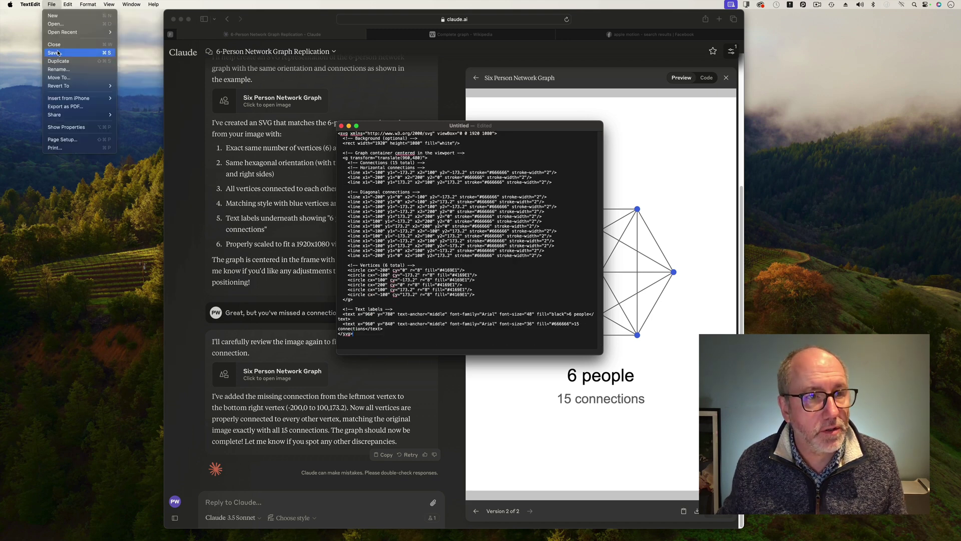
{"action": "left_click", "coordinate": [58, 53]}
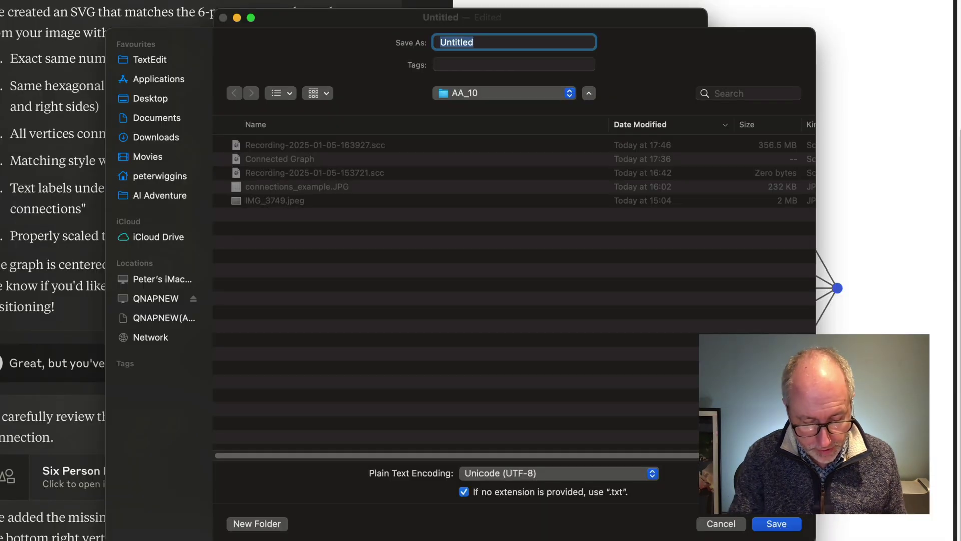
{"action": "type", "text": "^ Peopl"}
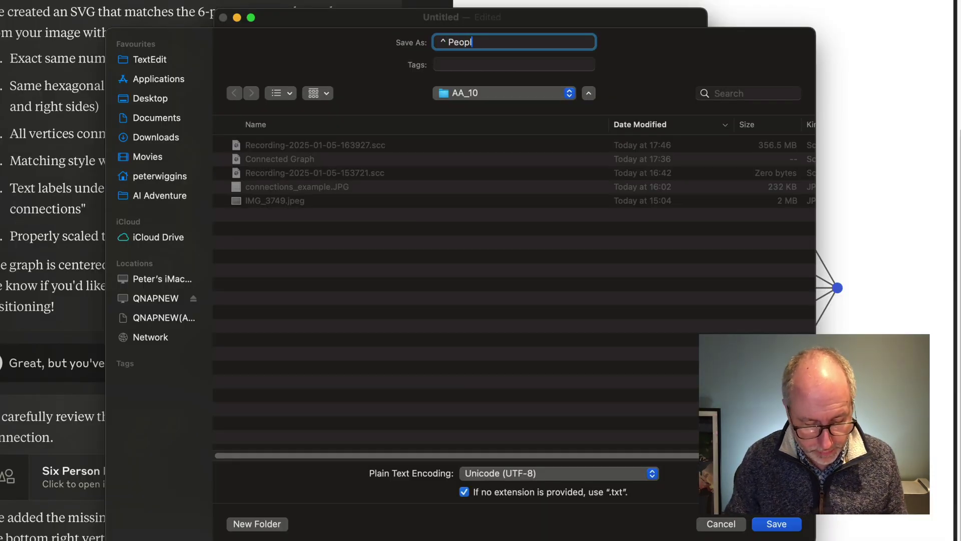
{"action": "type", "text": "e Connectio"}
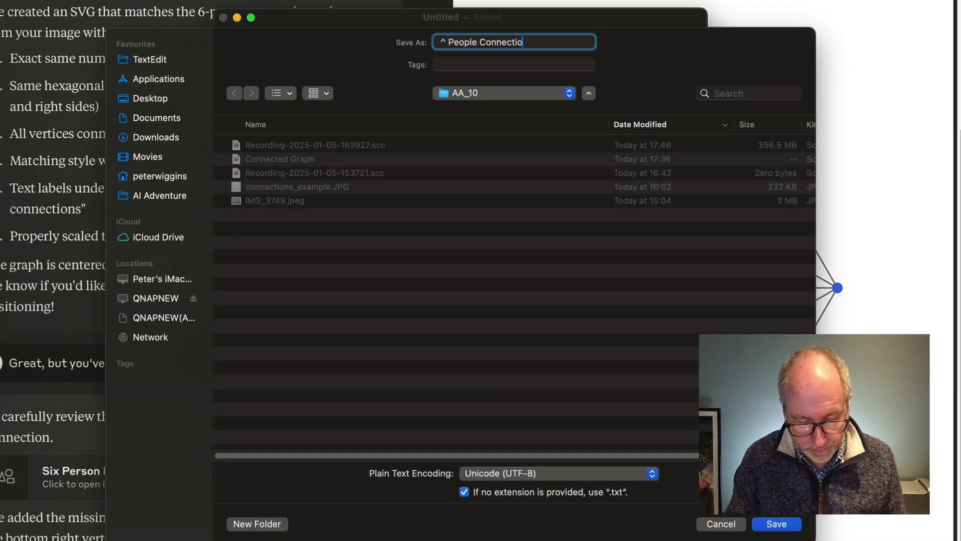
{"action": "type", "text": "n"}
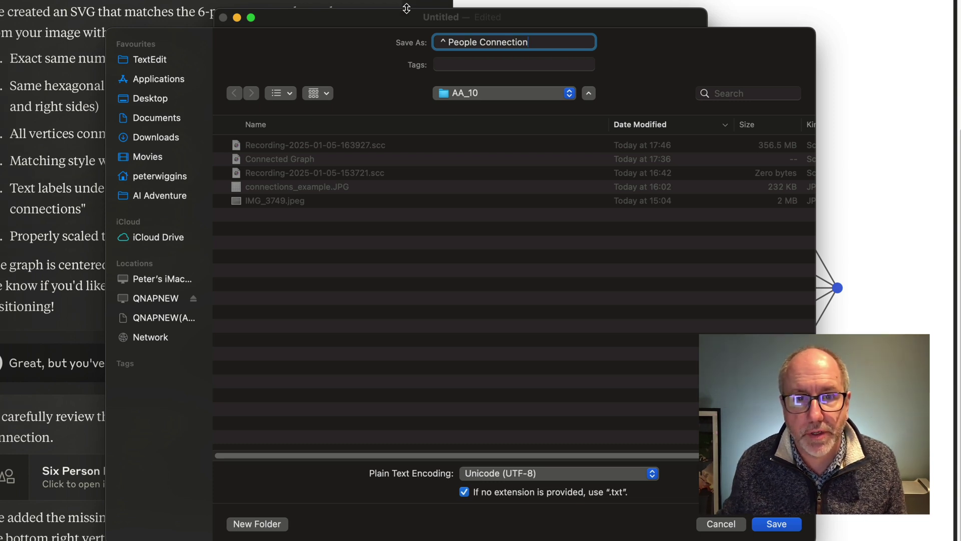
{"action": "left_click", "coordinate": [447, 43]}
{"action": "key", "text": "BackSpace"}
{"action": "key", "text": "BackSpace"}
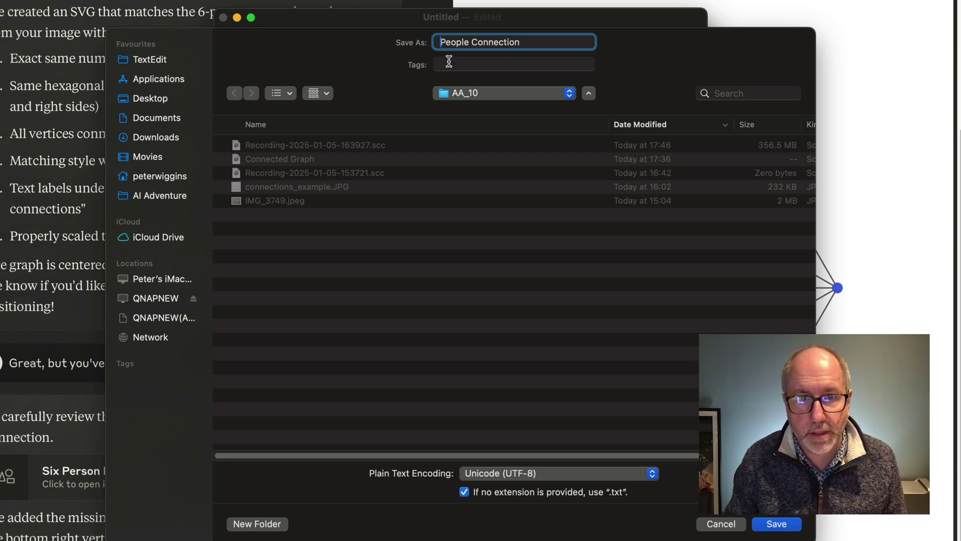
{"action": "type", "text": "6"}
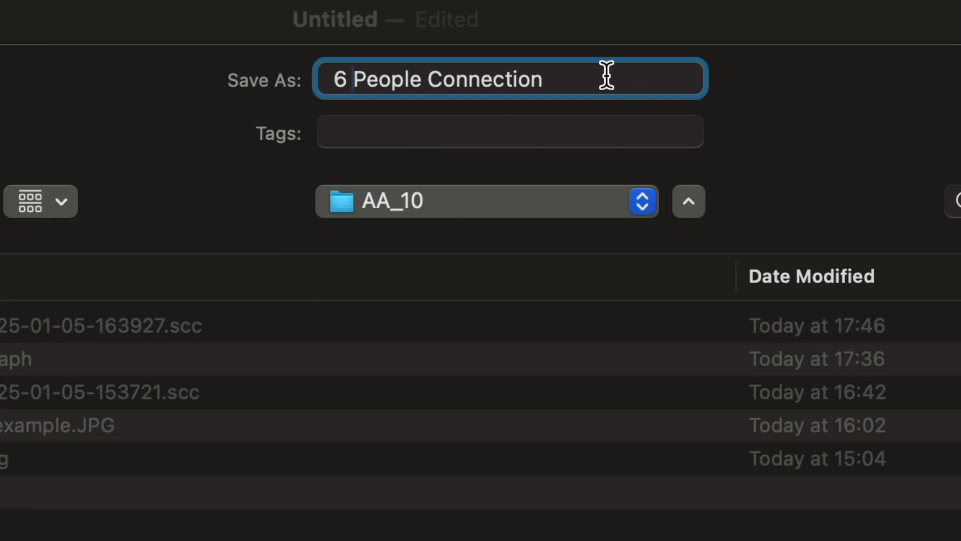
{"action": "left_click", "coordinate": [551, 42]}
{"action": "type", "text": ".svg"}
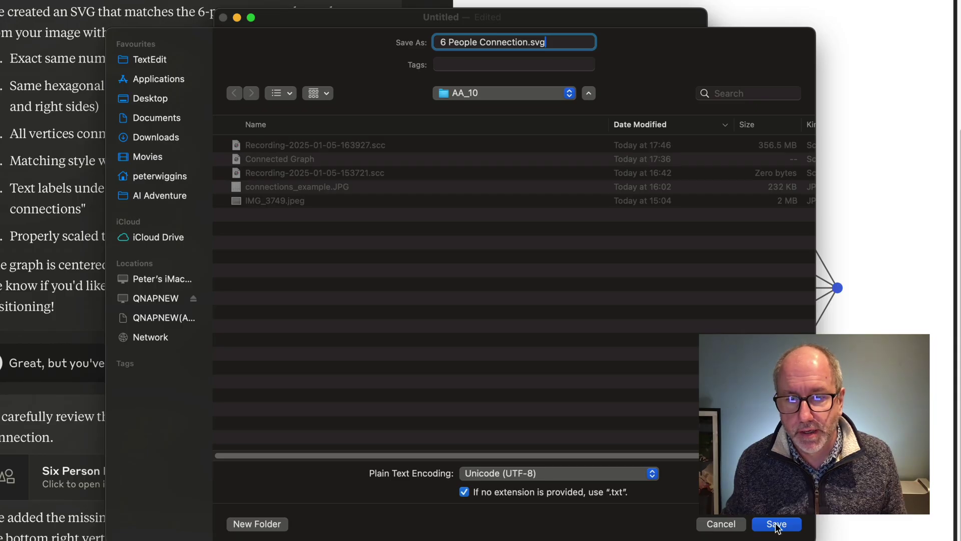
{"action": "left_click", "coordinate": [776, 524]}
{"action": "left_click", "coordinate": [465, 262]}
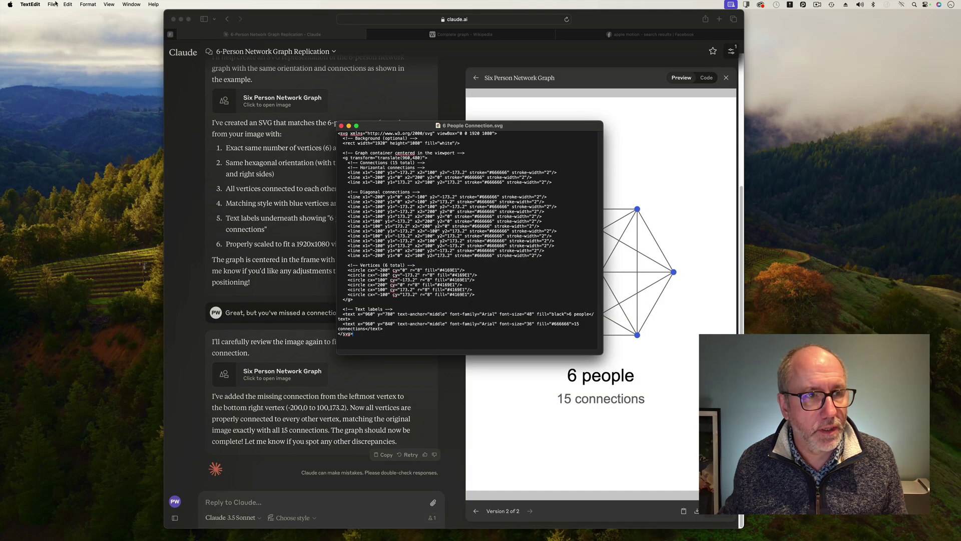
Re-save the file, then open 6 People Connection.svg from AA_10 in Pixelmator Pro
{"action": "left_click", "coordinate": [52, 4]}
{"action": "left_click", "coordinate": [56, 52]}
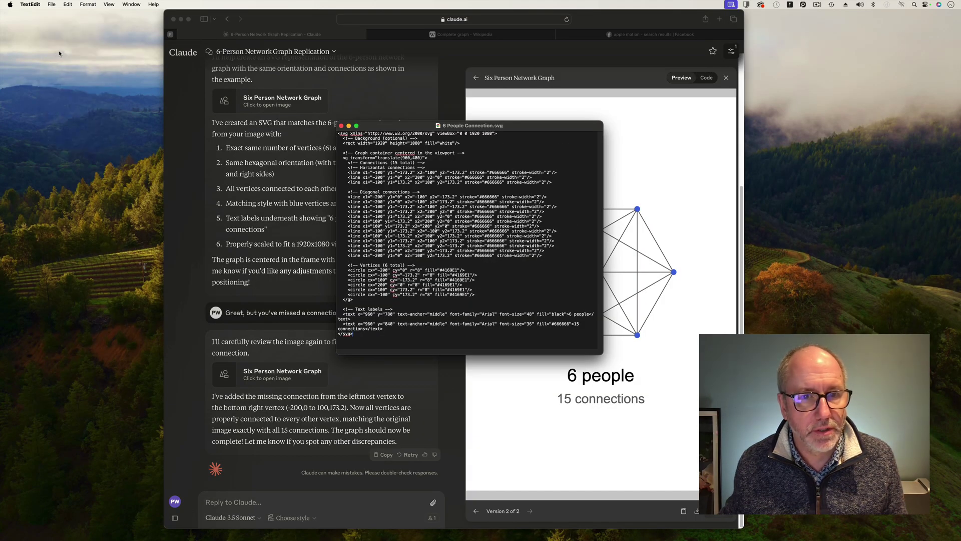
{"action": "mouse_move", "coordinate": [270, 538]}
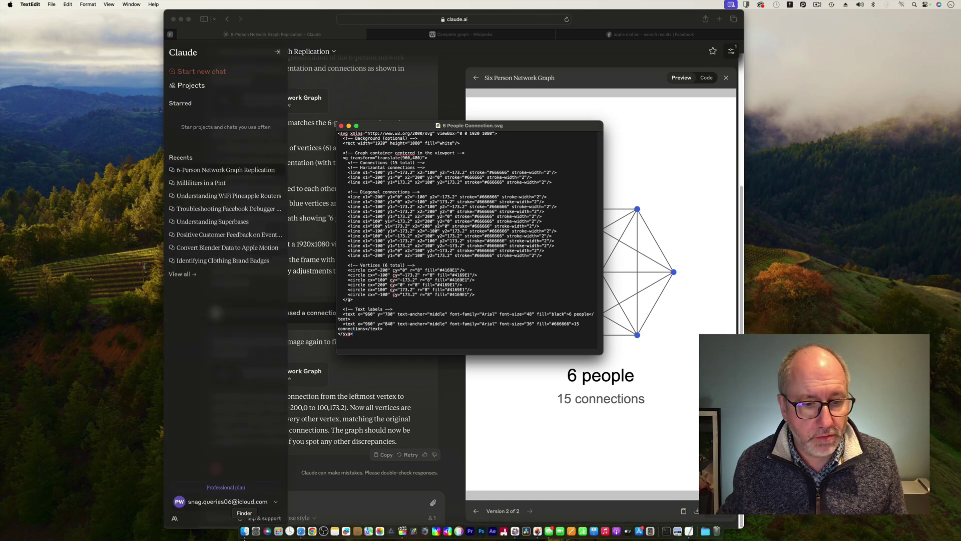
{"action": "left_click", "coordinate": [244, 532]}
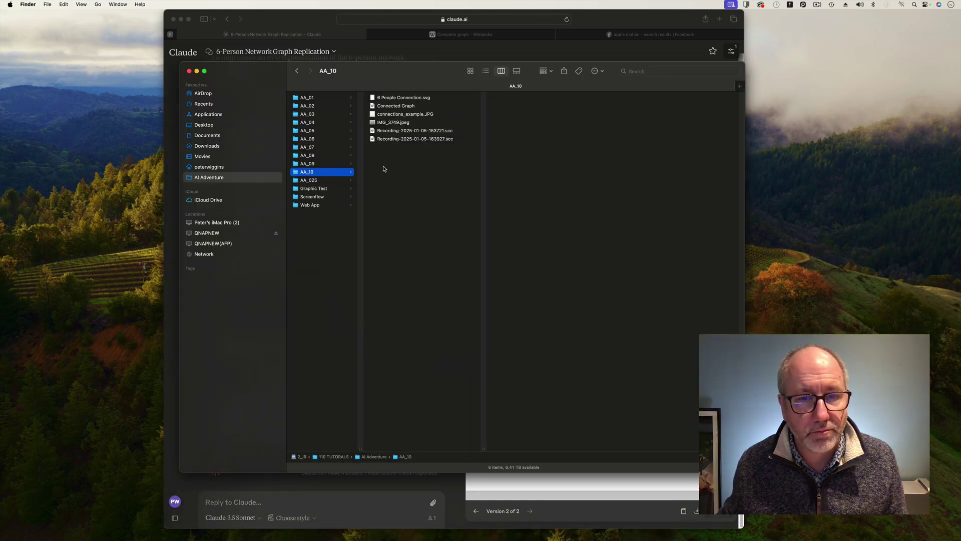
{"action": "left_click", "coordinate": [425, 98]}
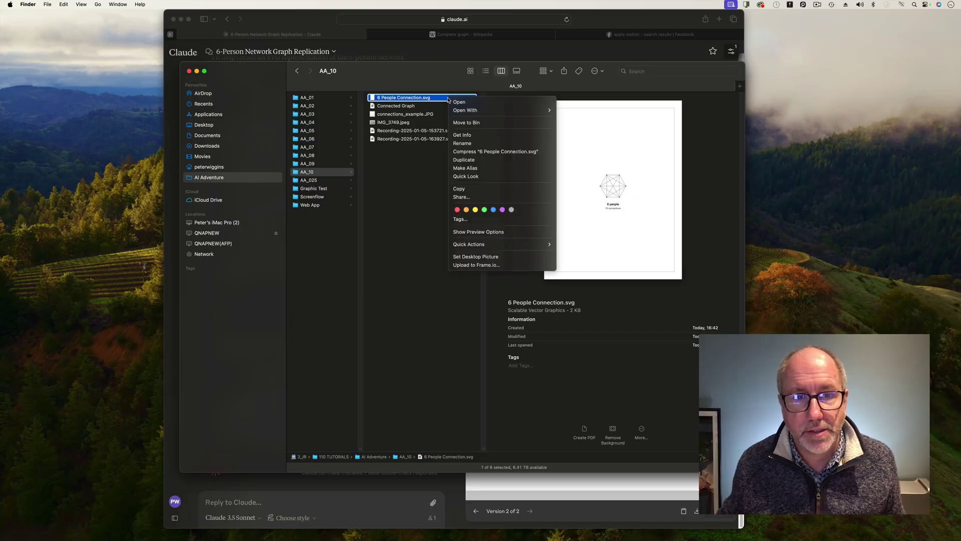
{"action": "mouse_move", "coordinate": [526, 110]}
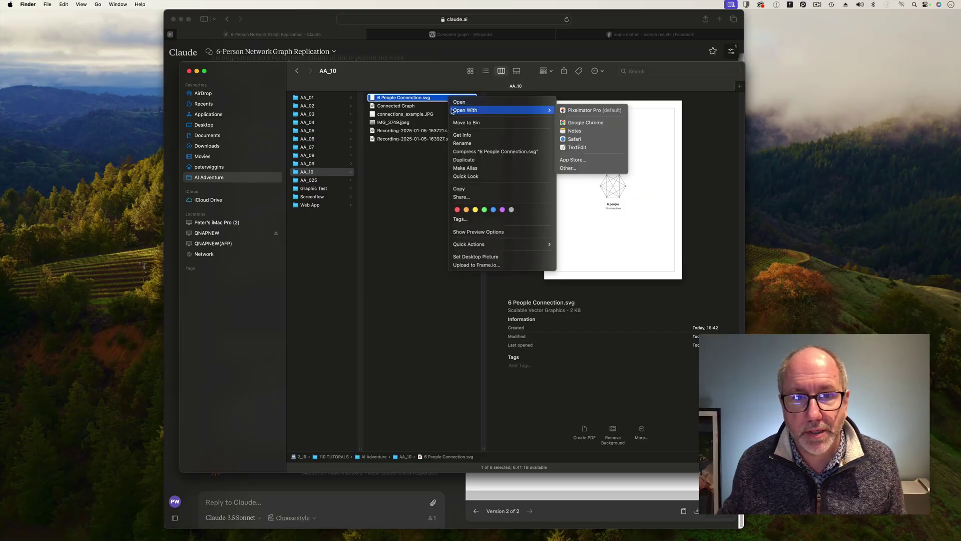
{"action": "left_click", "coordinate": [592, 110]}
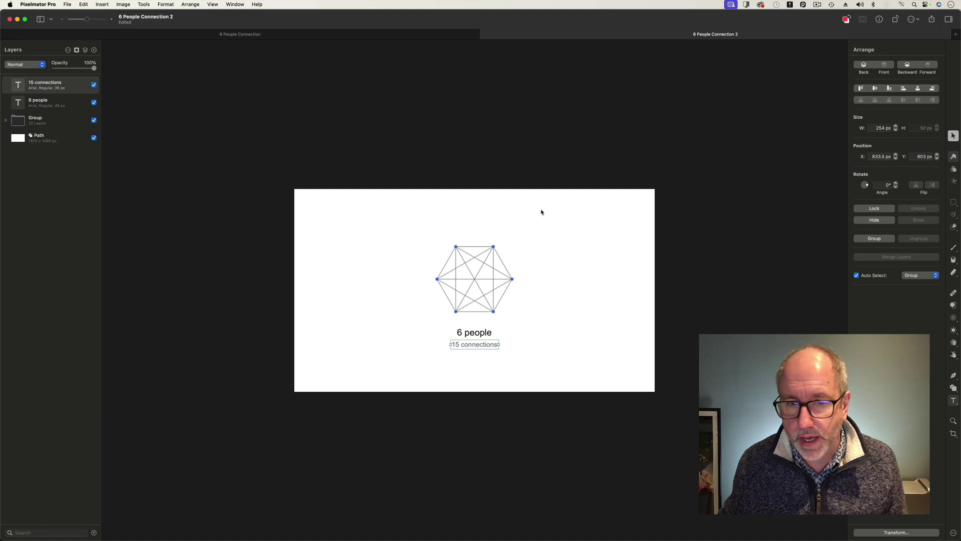
Select the graph Group layer and enlarge it to 591.4 × 515.2 px
{"action": "left_click", "coordinate": [472, 285]}
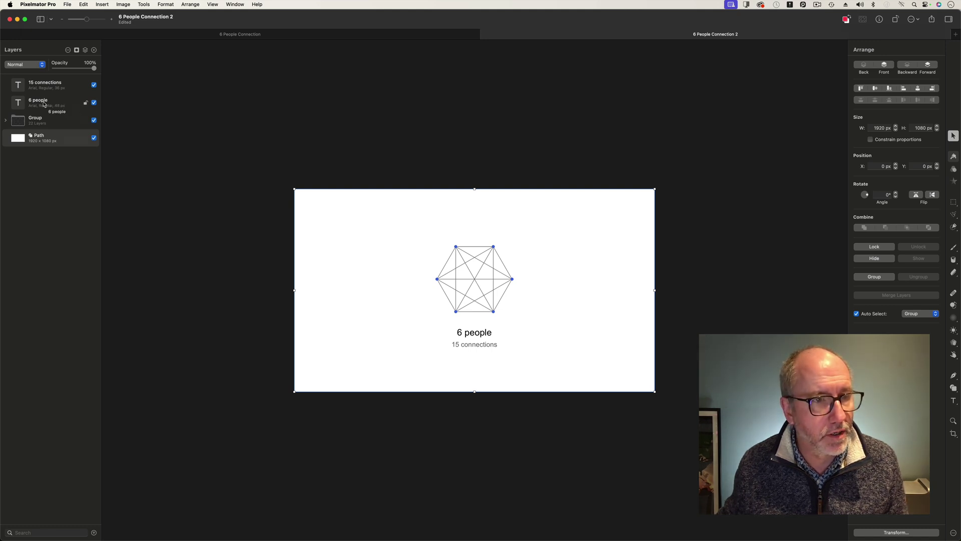
{"action": "left_click", "coordinate": [35, 124]}
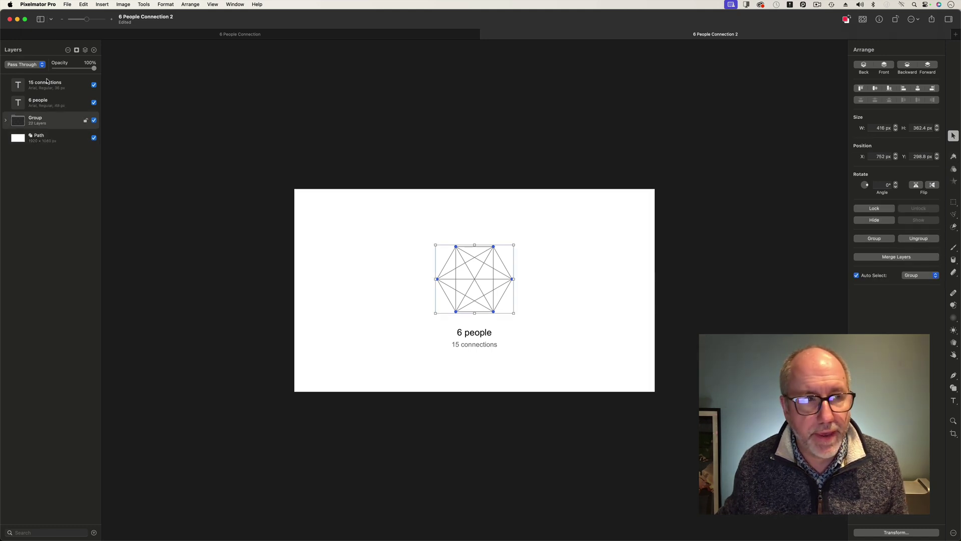
{"action": "left_click", "coordinate": [106, 4]}
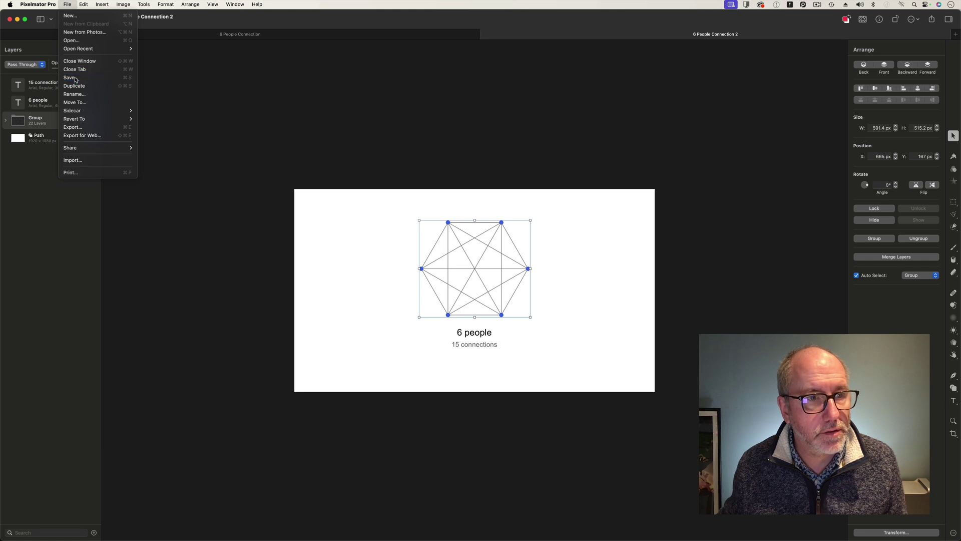
Save the document as '6 People Connection', removing the trailing ' 2'
{"action": "left_click", "coordinate": [75, 79]}
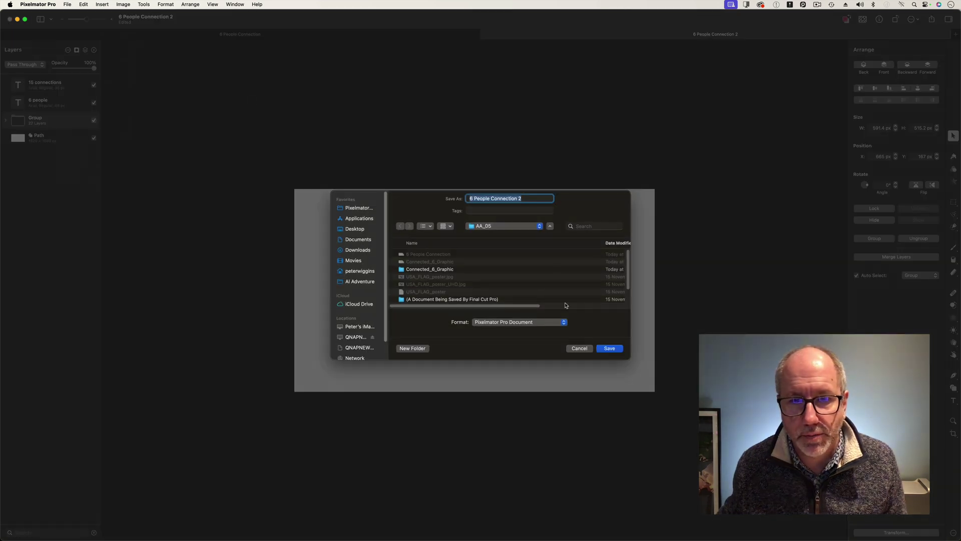
{"action": "left_click", "coordinate": [533, 200]}
{"action": "key", "text": "BackSpace"}
{"action": "key", "text": "BackSpace"}
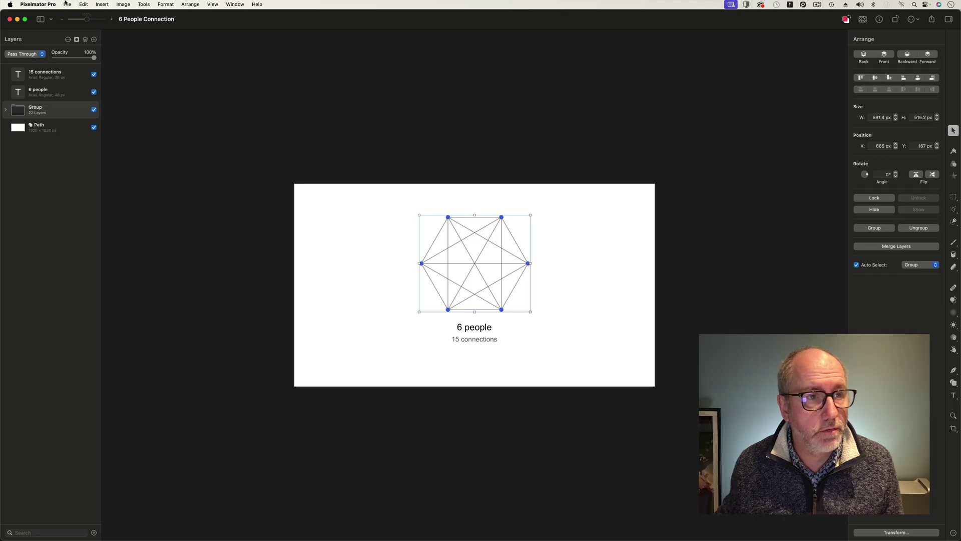
Export a 25 fps, 10 s Motion Project named '6 People Connections'
{"action": "left_click", "coordinate": [64, 4]}
{"action": "left_click", "coordinate": [238, 149]}
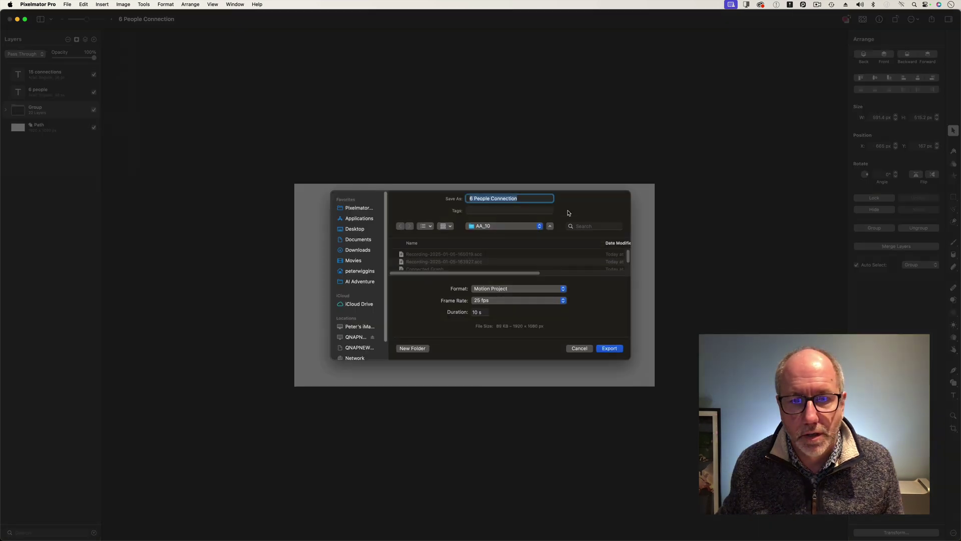
{"action": "left_click", "coordinate": [526, 199]}
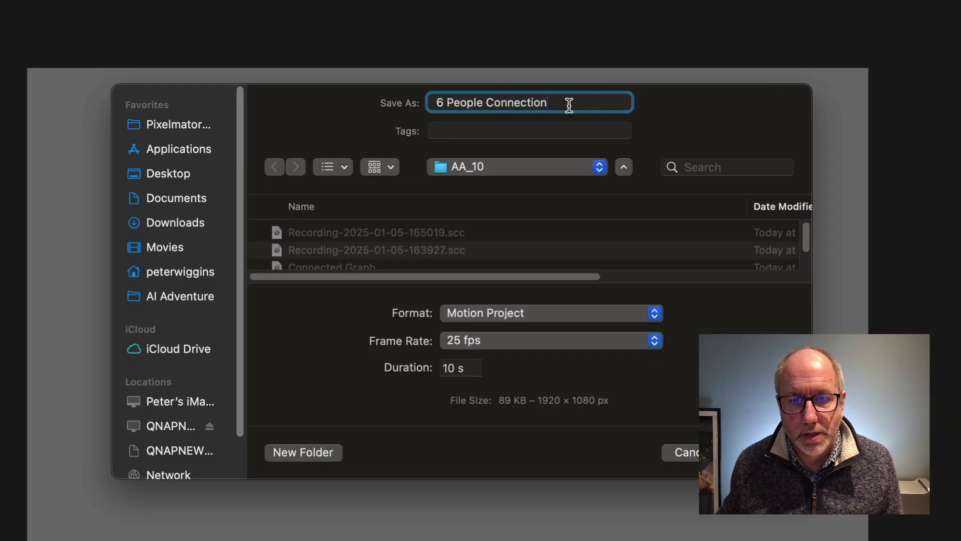
{"action": "type", "text": "s"}
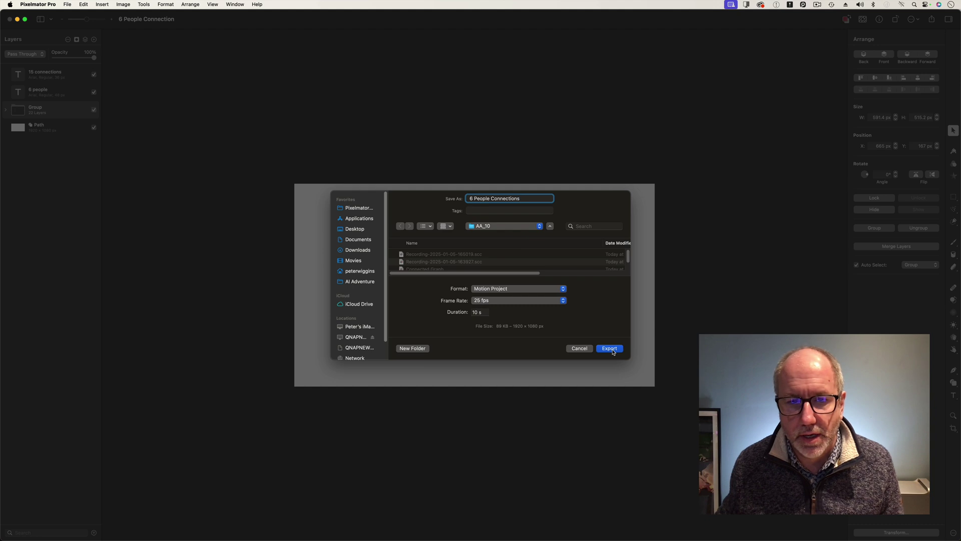
{"action": "left_click", "coordinate": [610, 348]}
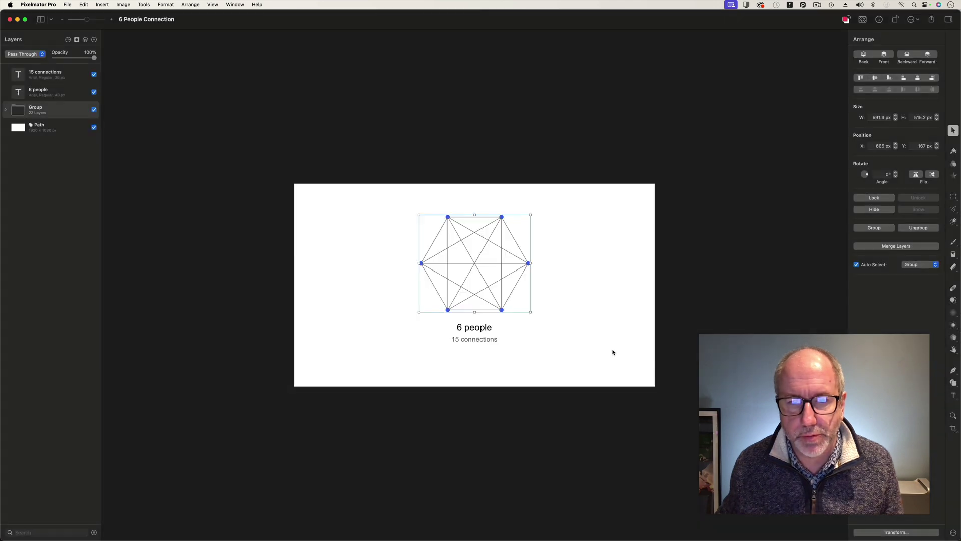
Open 6 People Connections.motn from the 6 People Connections folder in Motion
{"action": "mouse_move", "coordinate": [291, 536]}
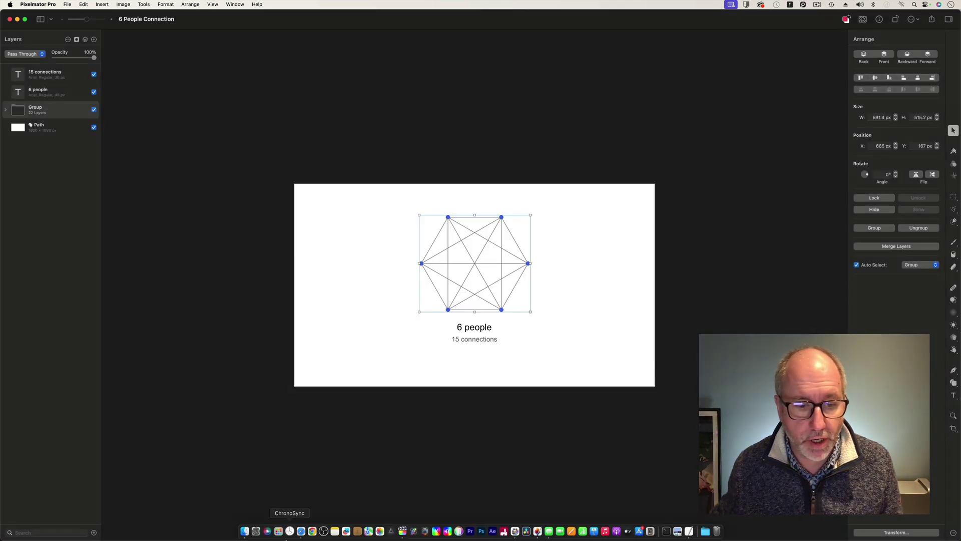
{"action": "left_click", "coordinate": [245, 532]}
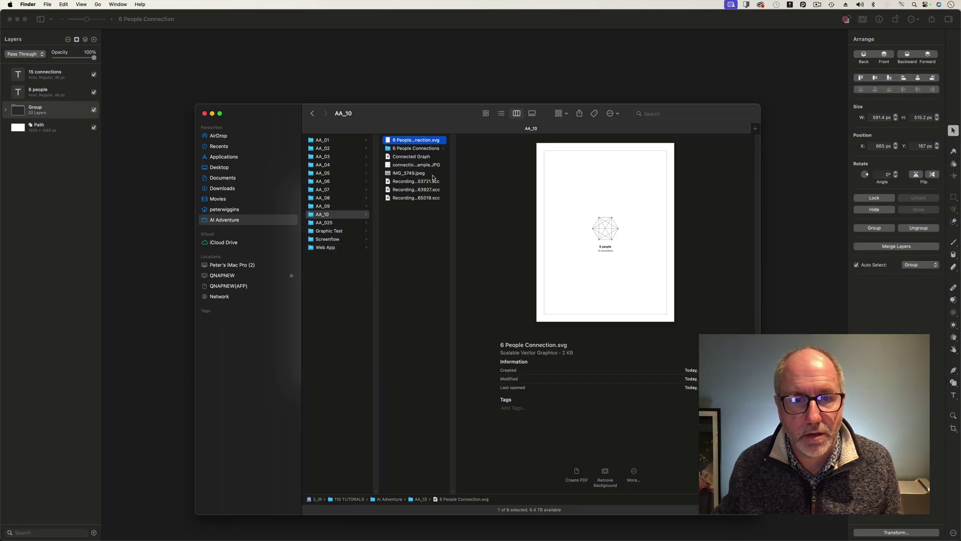
{"action": "left_click", "coordinate": [422, 149]}
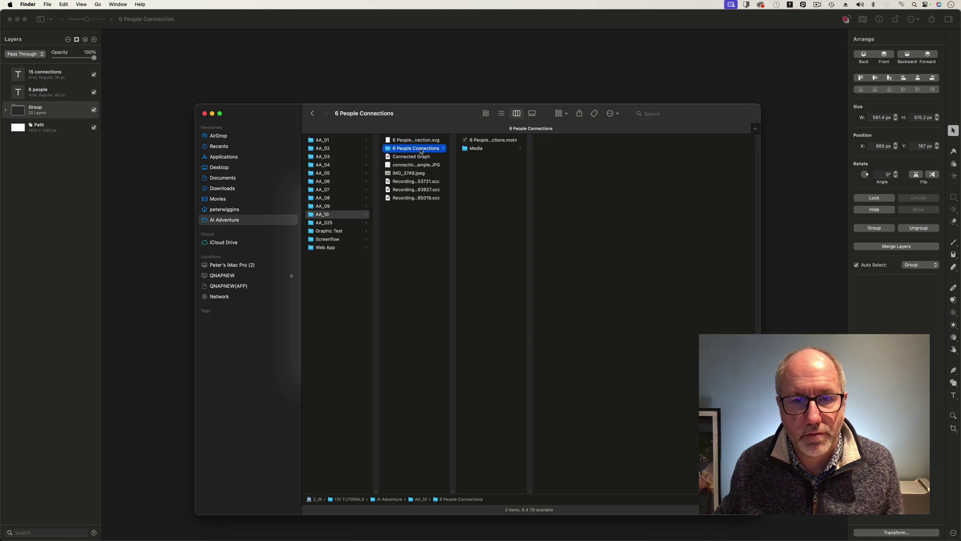
{"action": "left_click_drag", "start_coordinate": [529, 491], "coordinate": [596, 491]}
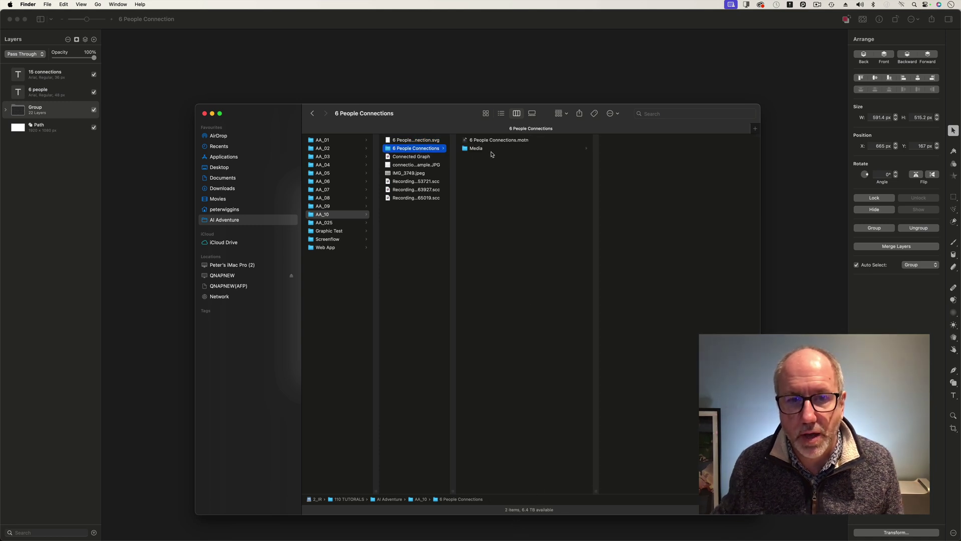
{"action": "left_click", "coordinate": [503, 141]}
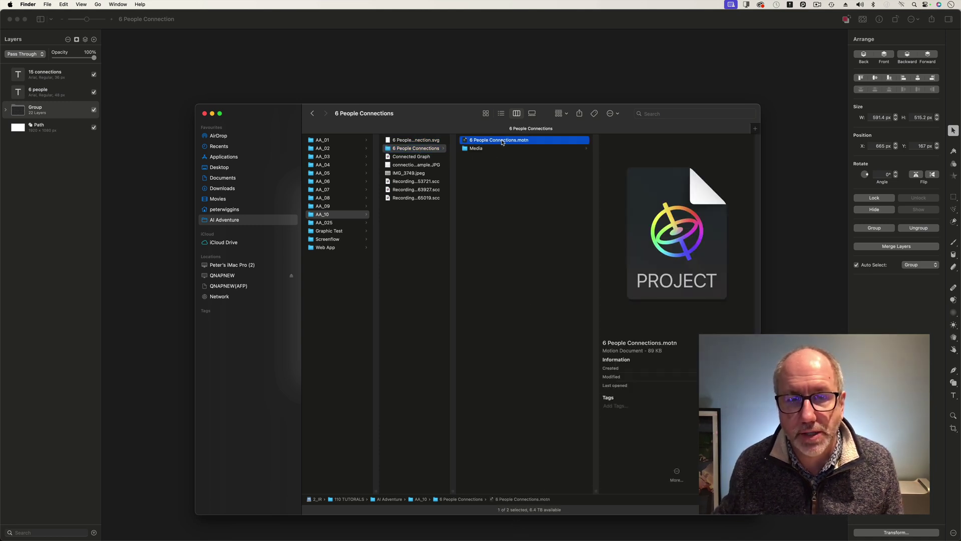
{"action": "right_click", "coordinate": [502, 142]}
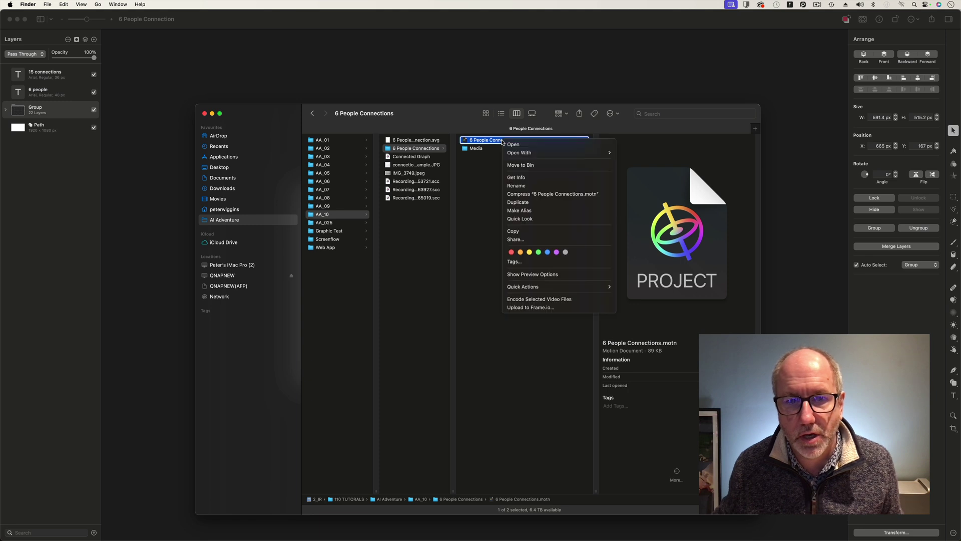
{"action": "mouse_move", "coordinate": [560, 153]}
{"action": "left_click", "coordinate": [637, 154]}
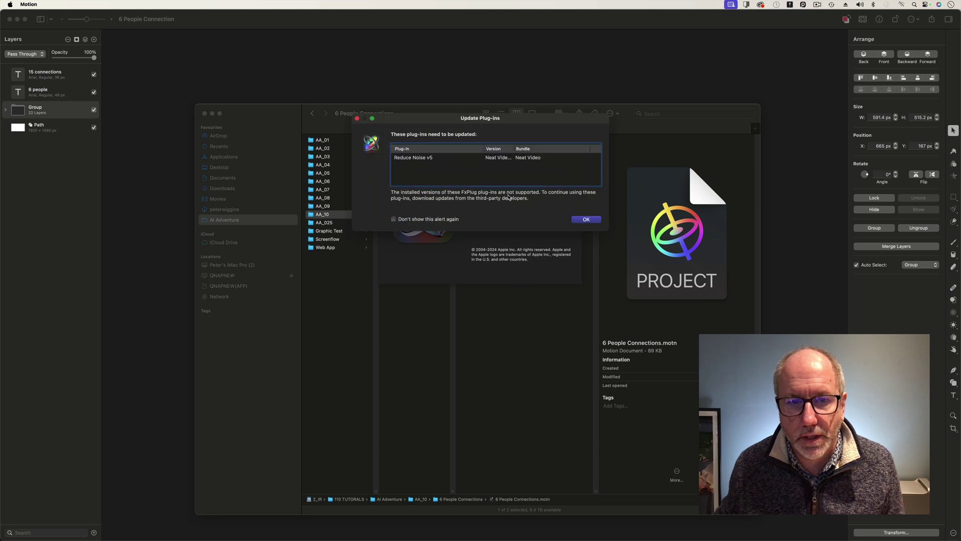
Dismiss the Reduce Noise plug-in update alert and turn off canvas overlays
{"action": "left_click", "coordinate": [581, 221]}
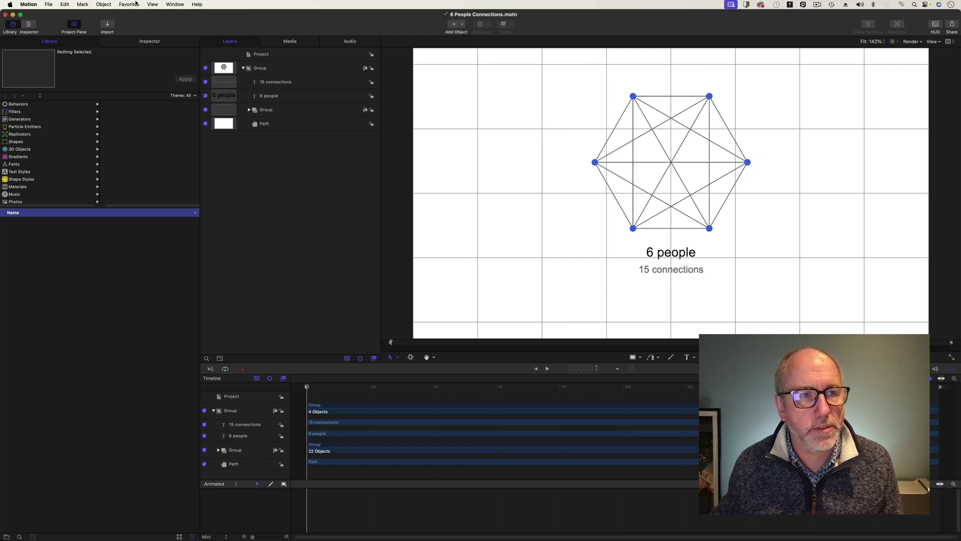
{"action": "left_click", "coordinate": [151, 4]}
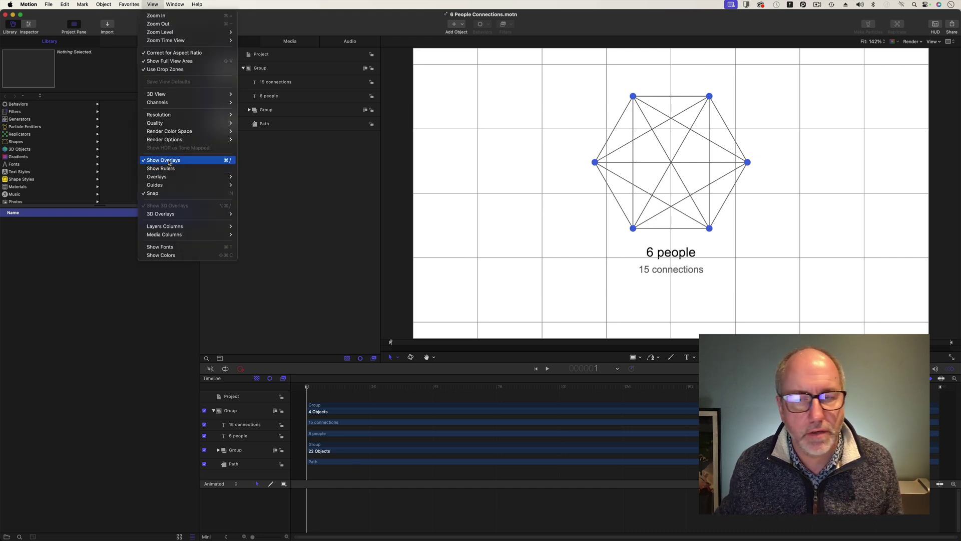
{"action": "left_click", "coordinate": [168, 161]}
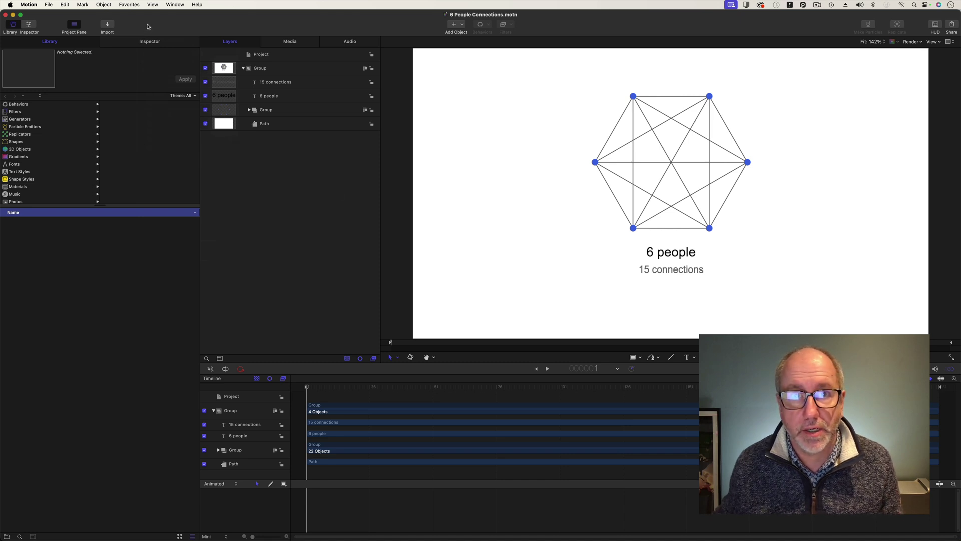
Convert the Motion project to a Final Cut Pro title
{"action": "left_click", "coordinate": [49, 4]}
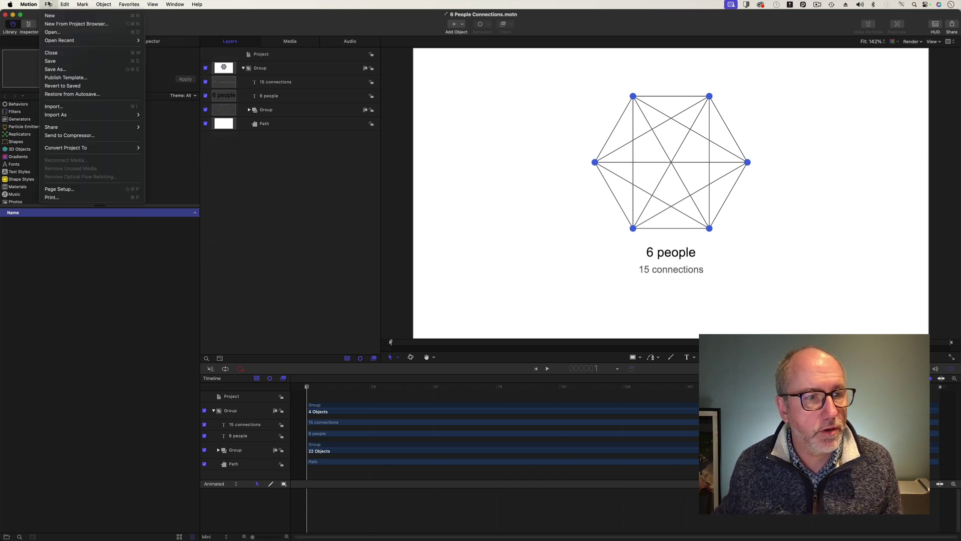
{"action": "mouse_move", "coordinate": [95, 148]}
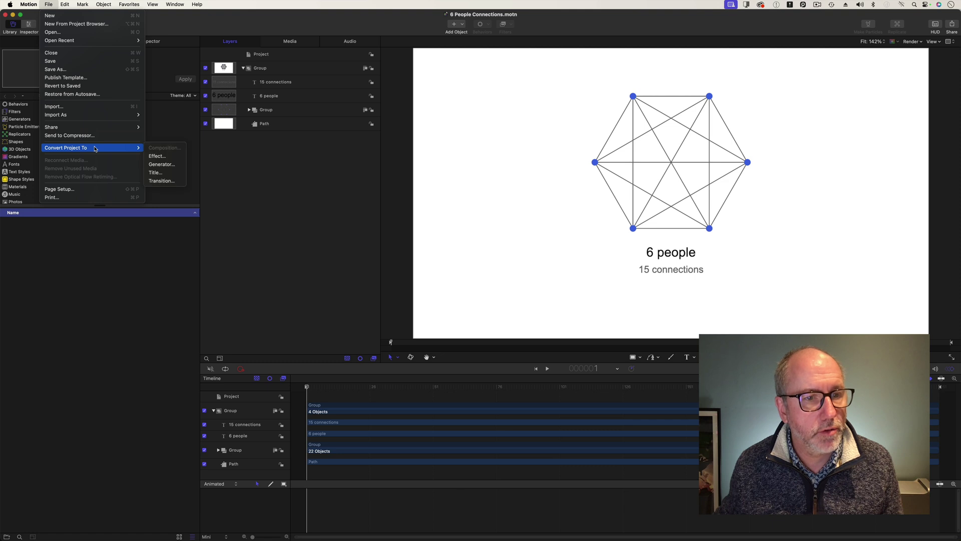
{"action": "left_click", "coordinate": [172, 174]}
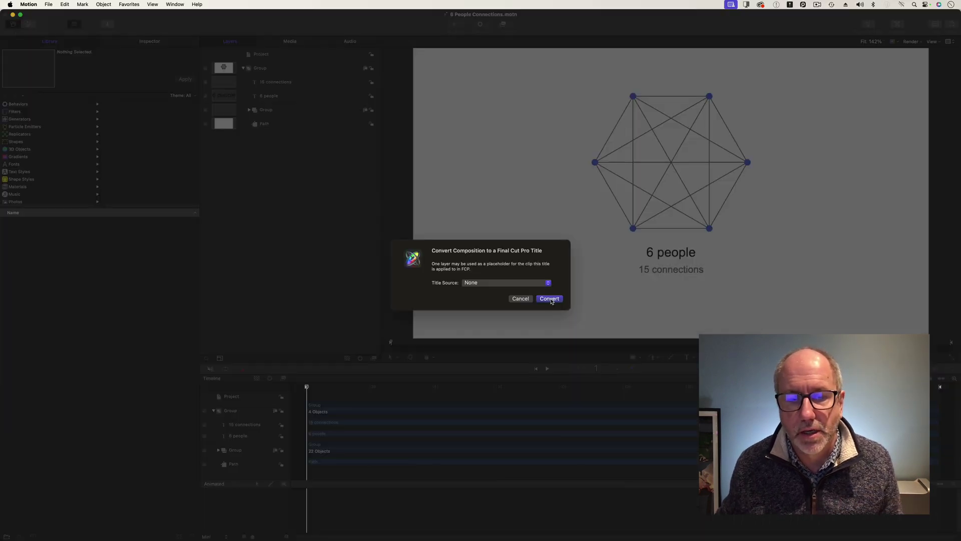
{"action": "left_click", "coordinate": [550, 299]}
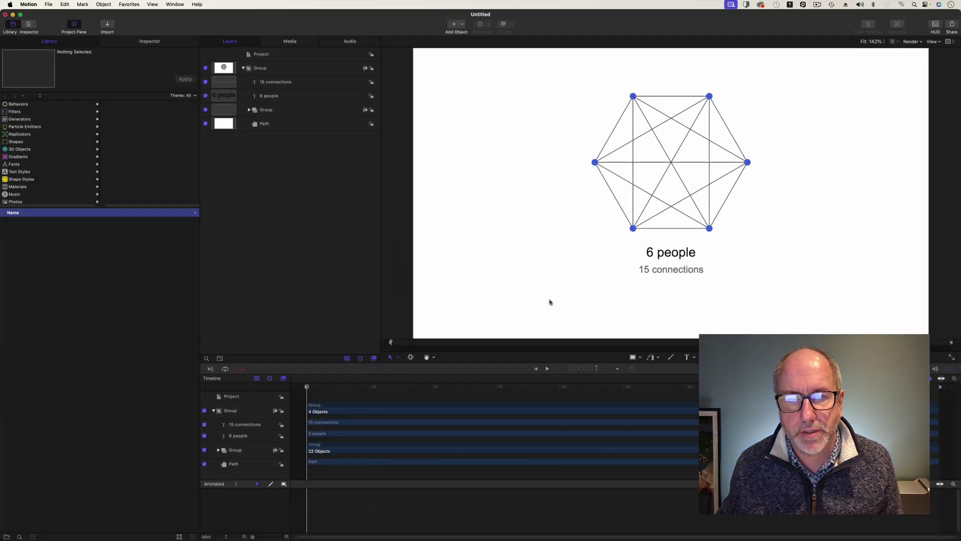
Save the title template as '6 People Connections' in the Development category
{"action": "left_click", "coordinate": [48, 4]}
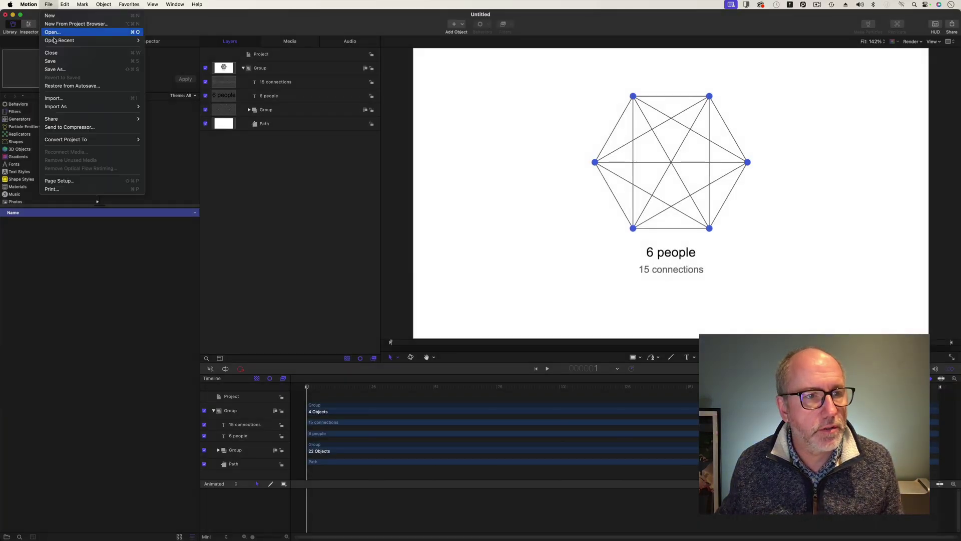
{"action": "left_click", "coordinate": [52, 62]}
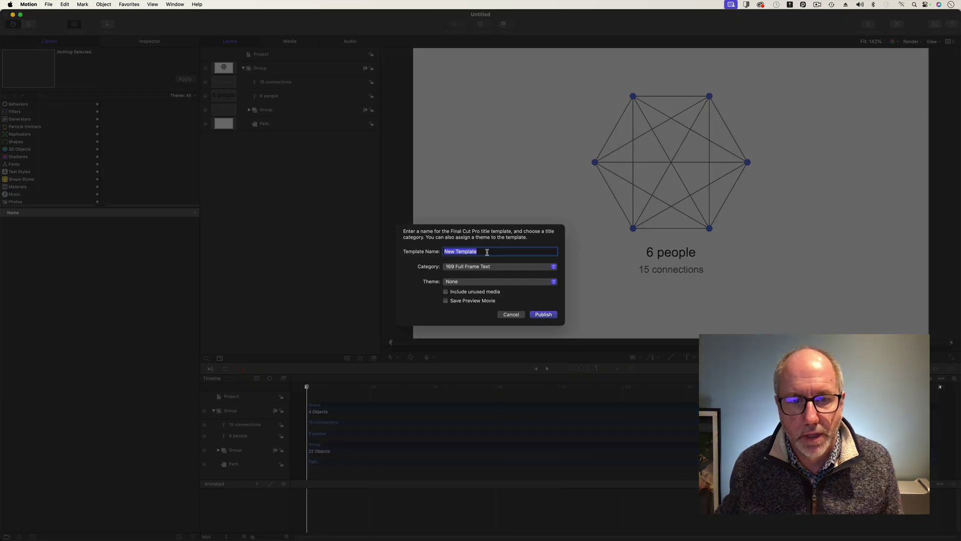
{"action": "type", "text": "^ P"}
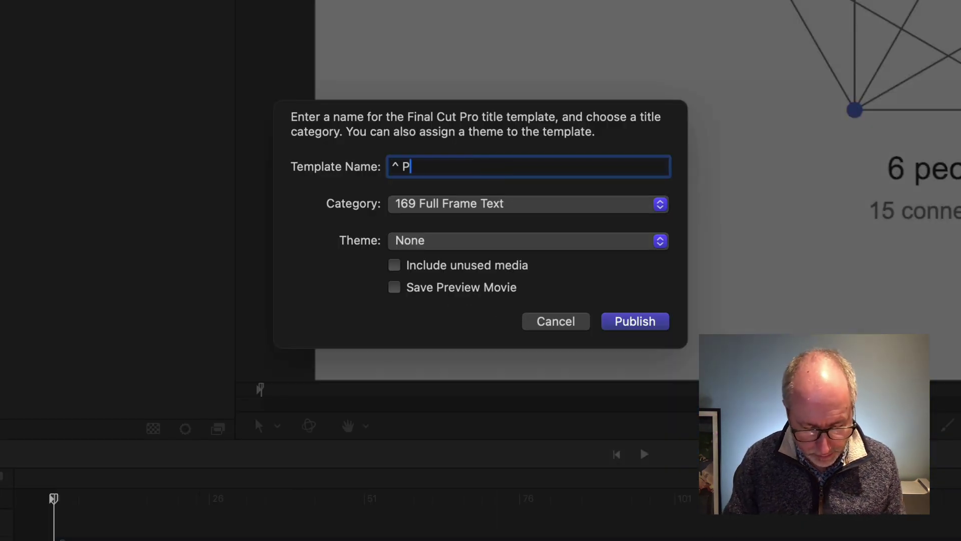
{"action": "type", "text": "eople"}
{"action": "key", "text": "BackSpace"}
{"action": "key", "text": "BackSpace"}
{"action": "key", "text": "BackSpace"}
{"action": "key", "text": "BackSpace"}
{"action": "key", "text": "BackSpace"}
{"action": "key", "text": "BackSpace"}
{"action": "key", "text": "BackSpace"}
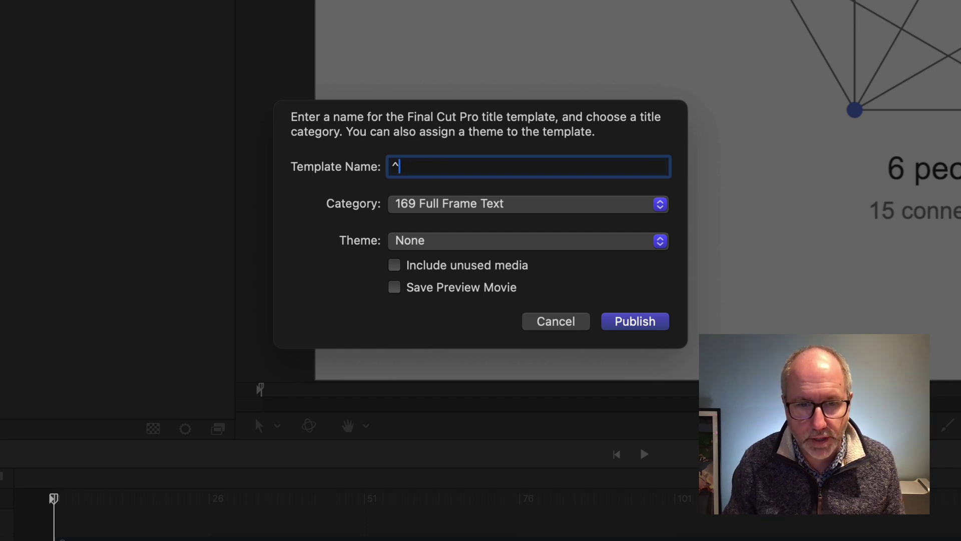
{"action": "key", "text": "BackSpace"}
{"action": "type", "text": "6 P"}
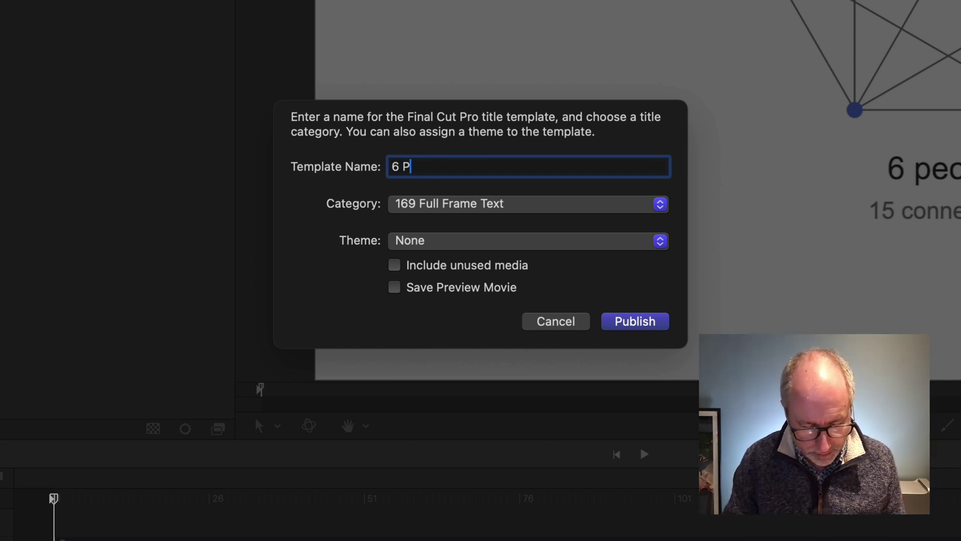
{"action": "type", "text": "eople Co"}
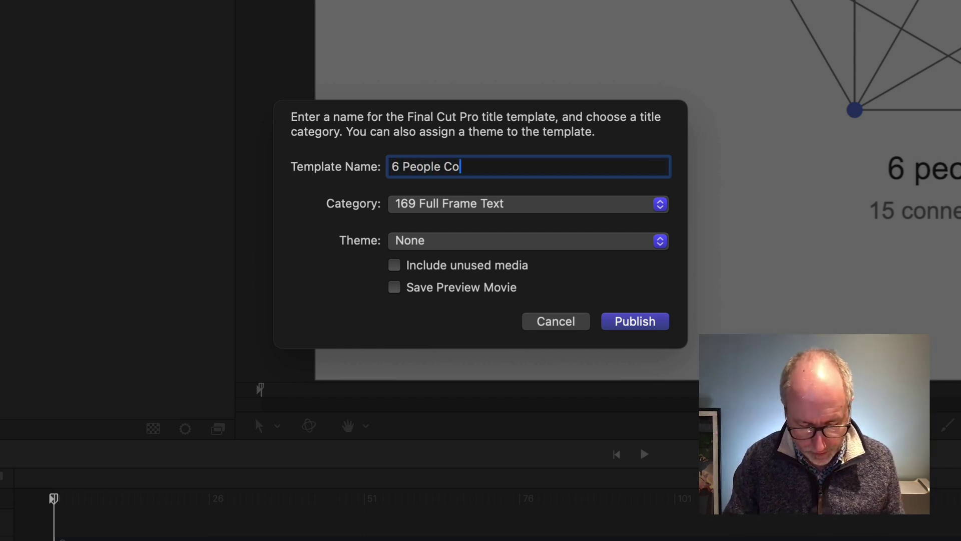
{"action": "type", "text": "nnections"}
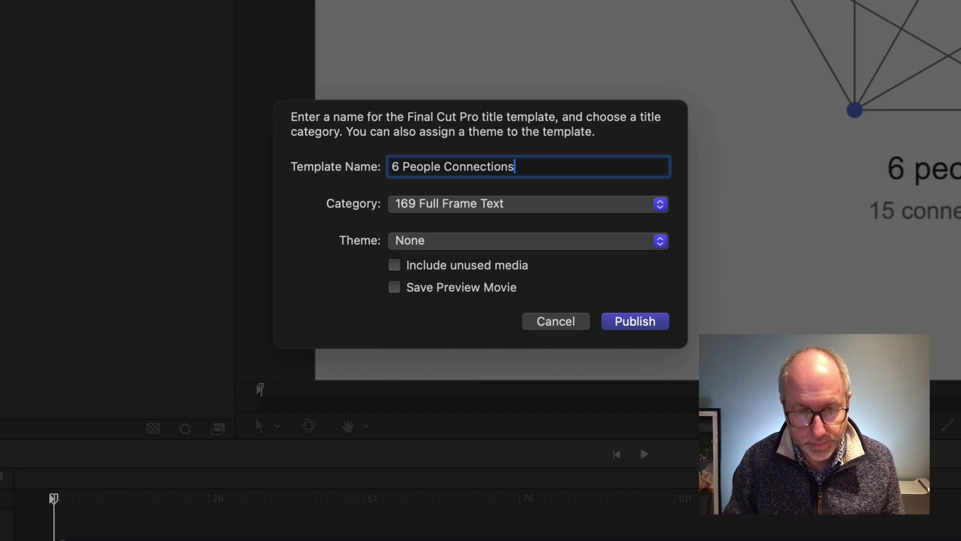
{"action": "left_click", "coordinate": [459, 209]}
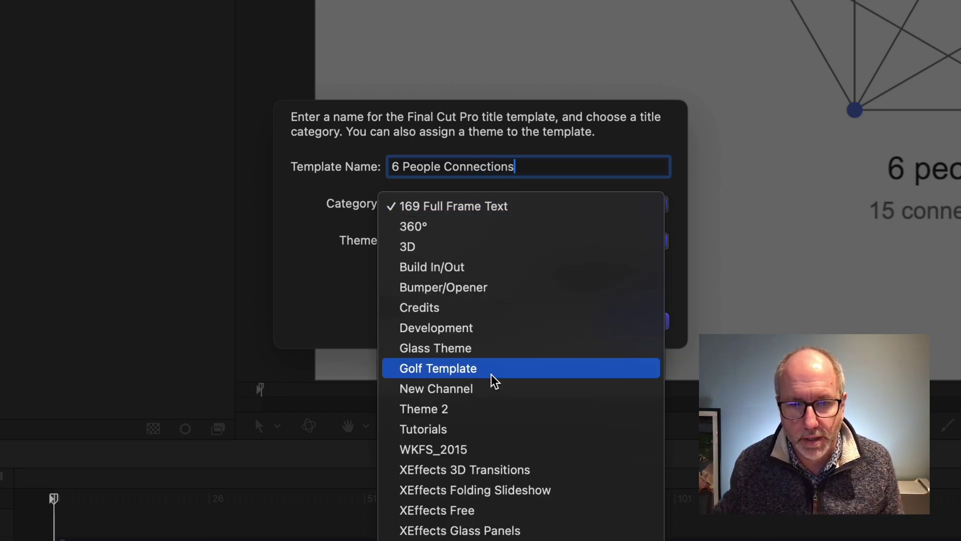
{"action": "left_click", "coordinate": [485, 330]}
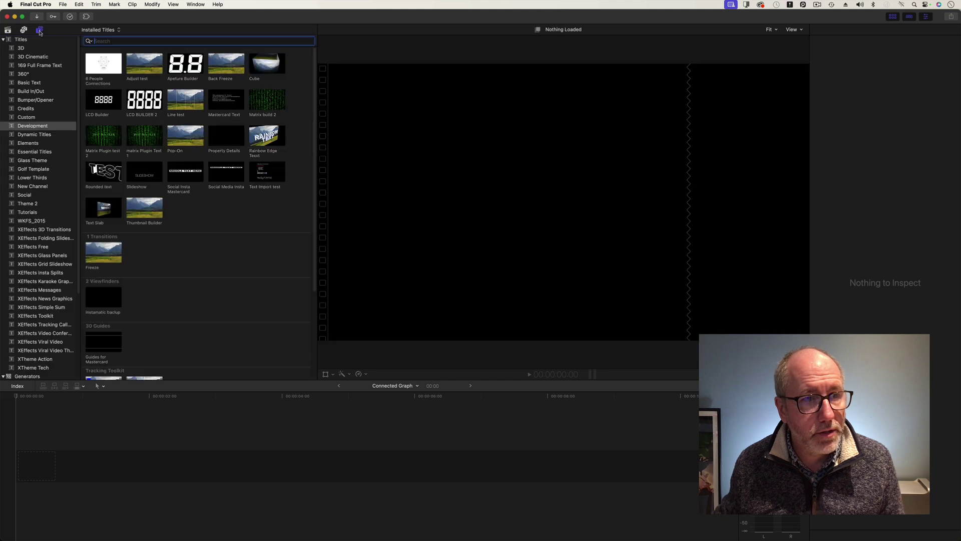
Add the 6 People Connections title from Development to the Connected Graph timeline
{"action": "left_click", "coordinate": [96, 68]}
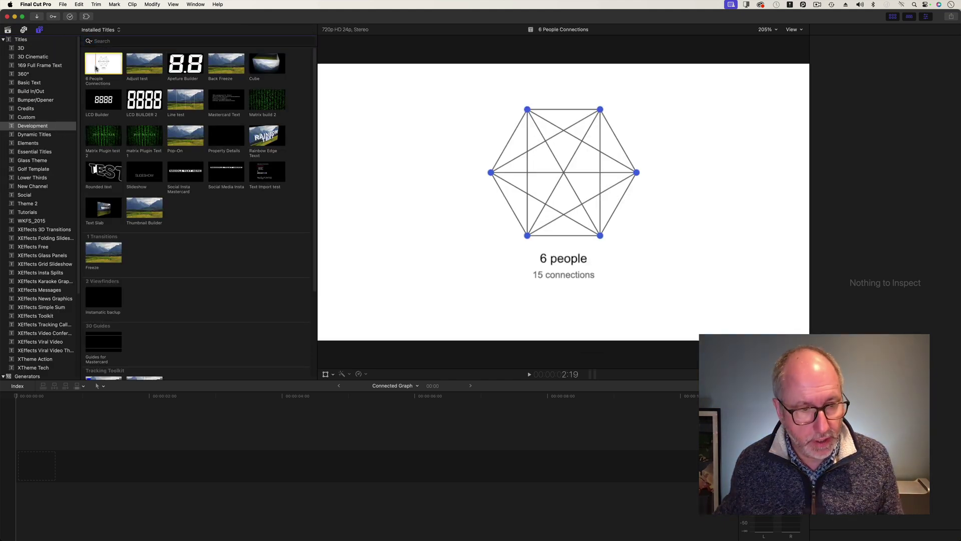
{"action": "key", "text": "e"}
{"action": "left_click", "coordinate": [266, 420]}
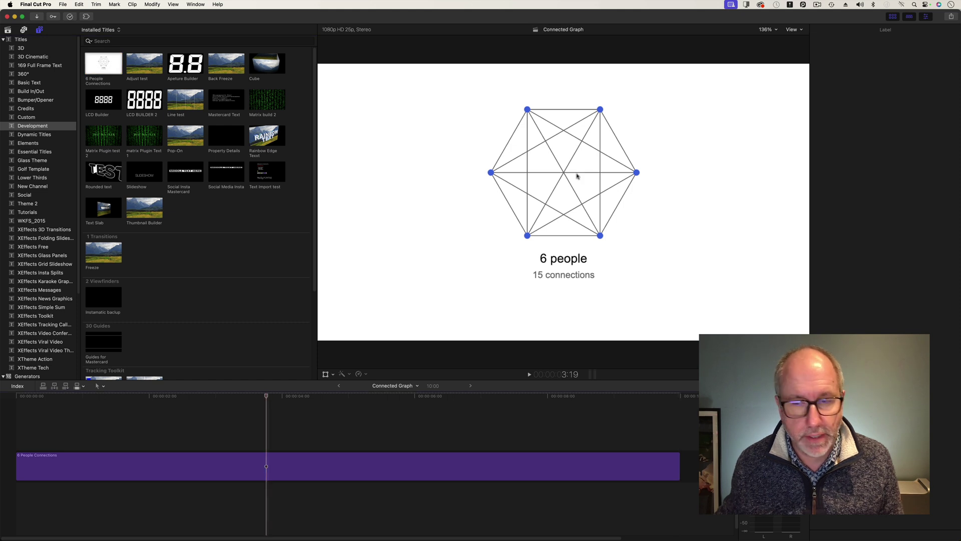
Hide the browser, play the title clip from its start, and go back to Motion
{"action": "left_click", "coordinate": [893, 16]}
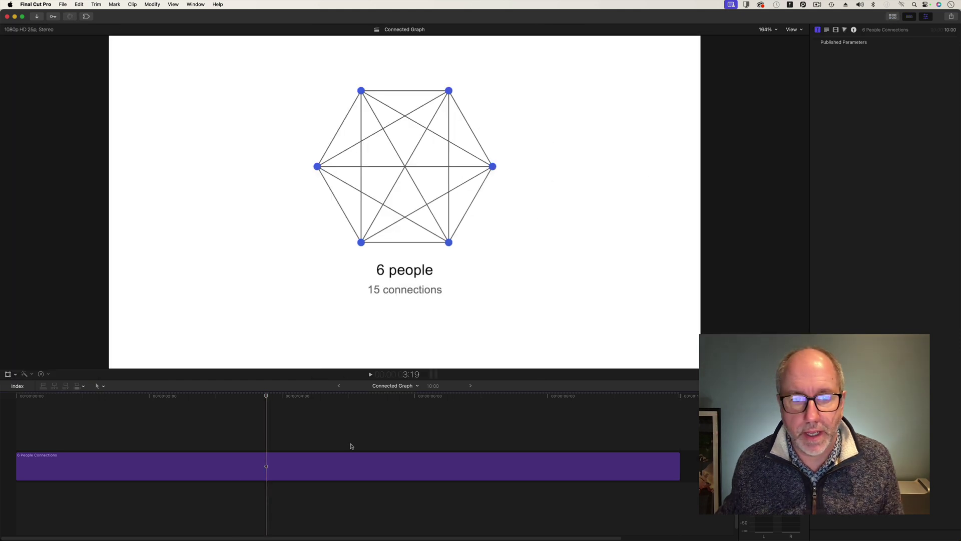
{"action": "left_click", "coordinate": [238, 396]}
{"action": "left_click", "coordinate": [42, 398]}
{"action": "key", "text": "space"}
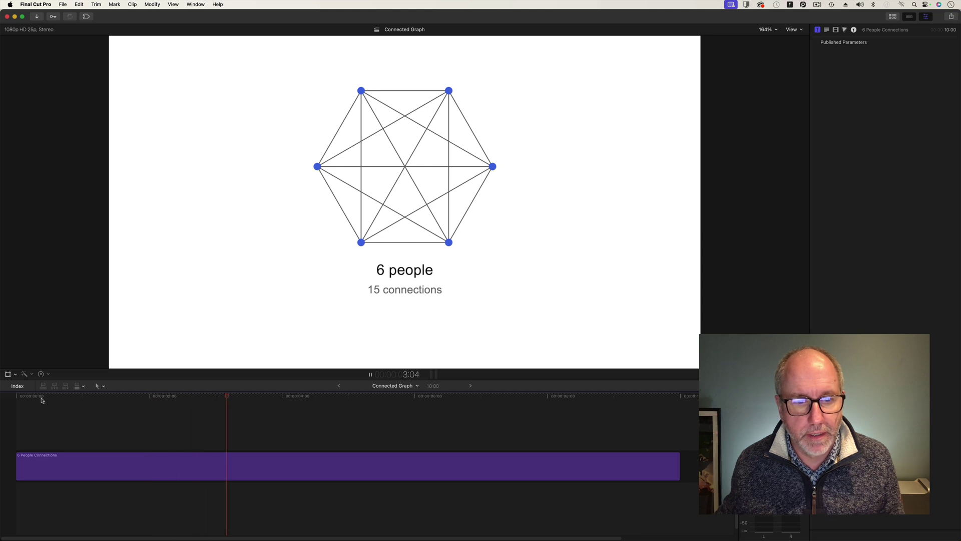
{"action": "key", "text": "space"}
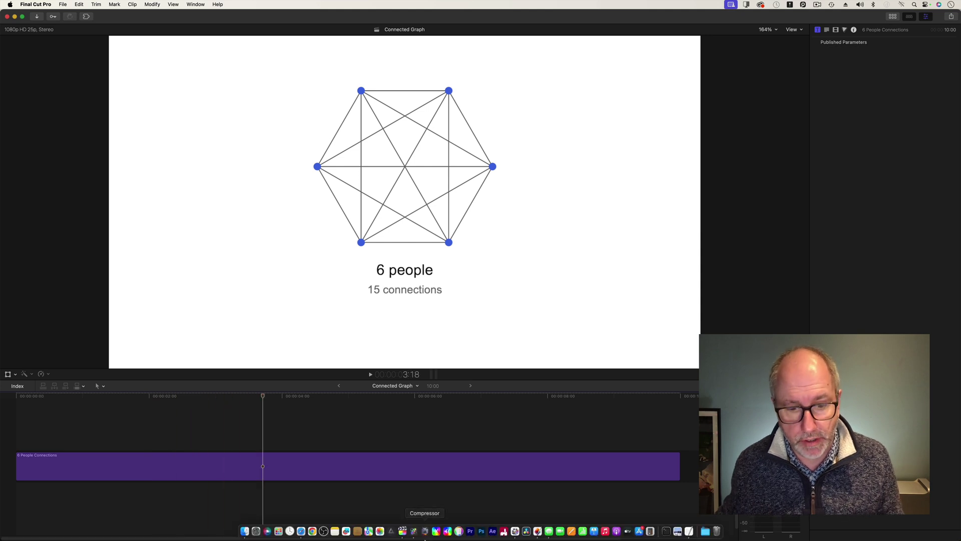
{"action": "left_click", "coordinate": [414, 536]}
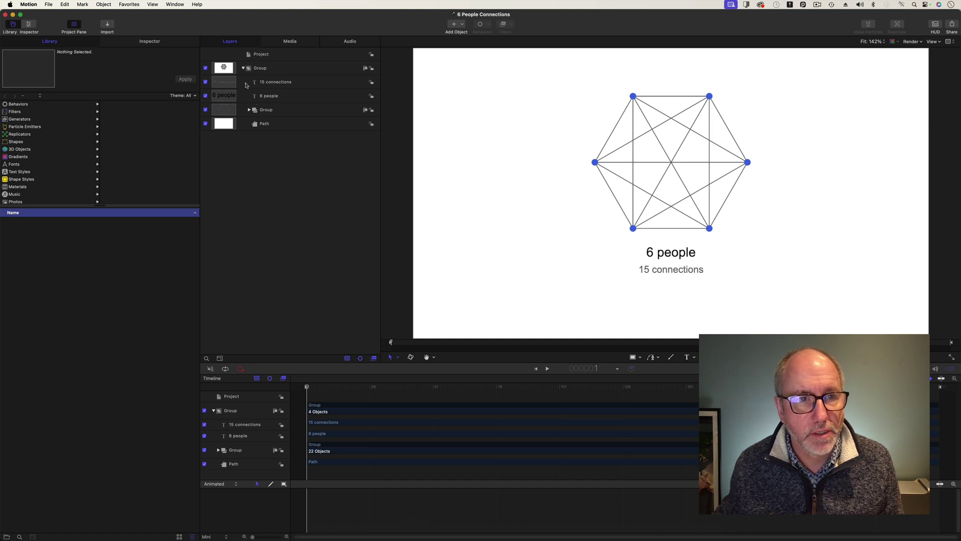
Expand the nested Group and select all the connection line Path layers
{"action": "left_click", "coordinate": [249, 110]}
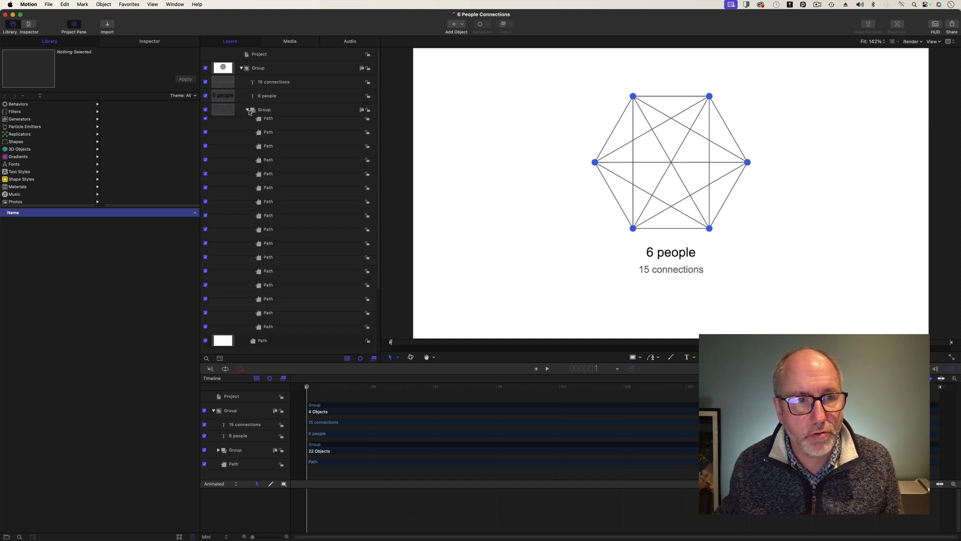
{"action": "scroll", "coordinate": [289, 170], "scroll_direction": "down", "scroll_amount": 5}
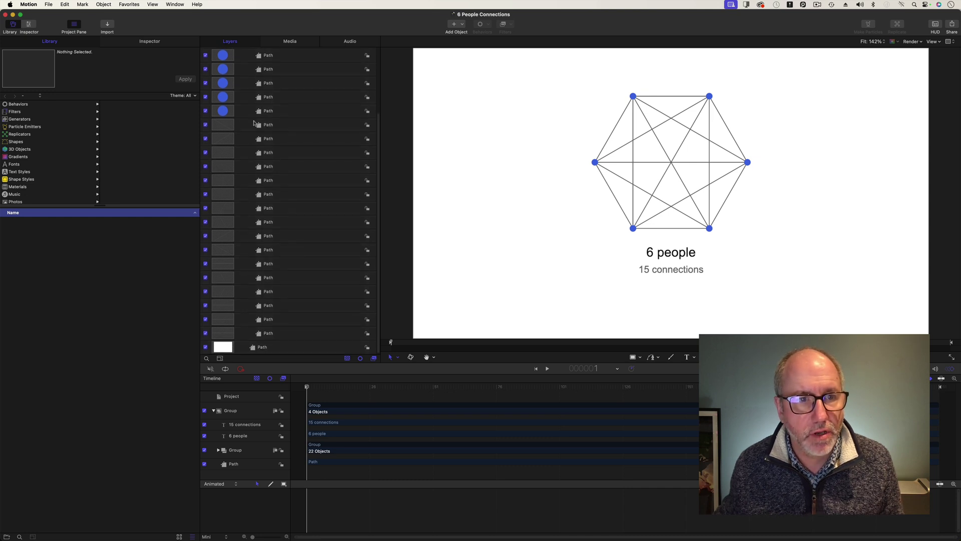
{"action": "left_click", "coordinate": [287, 125]}
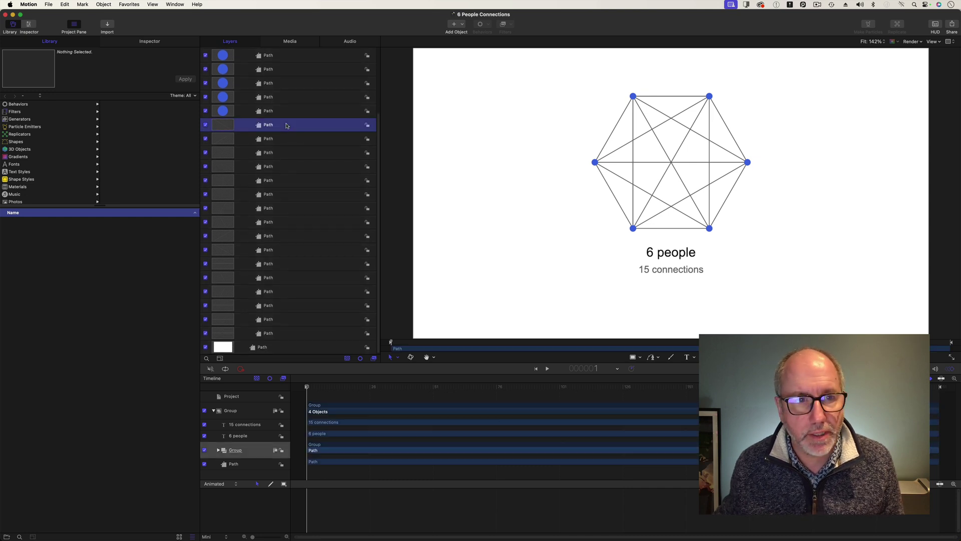
{"action": "left_click", "coordinate": [297, 333], "text": "shift"}
{"action": "left_click", "coordinate": [144, 42]}
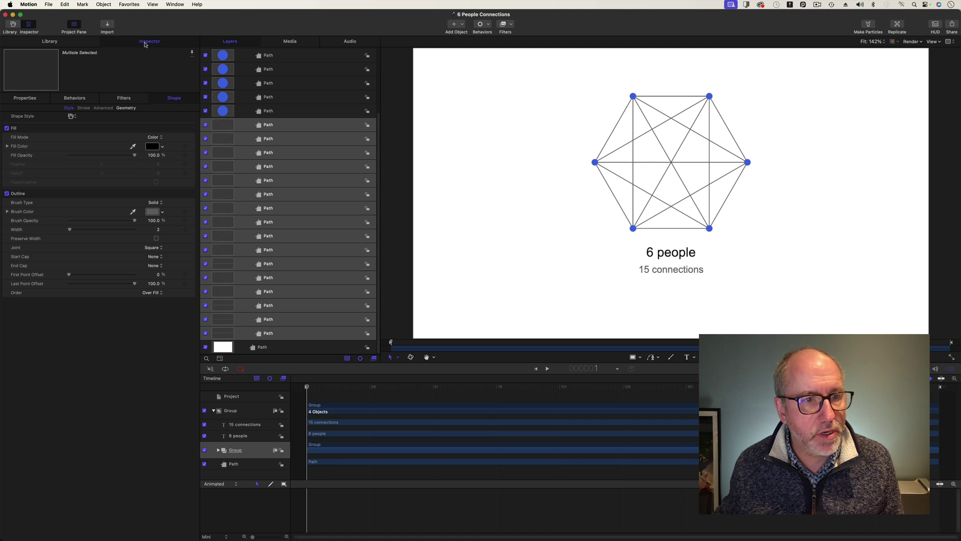
Try blue, then brown, as the fill colour of the selected paths
{"action": "left_click", "coordinate": [152, 146]}
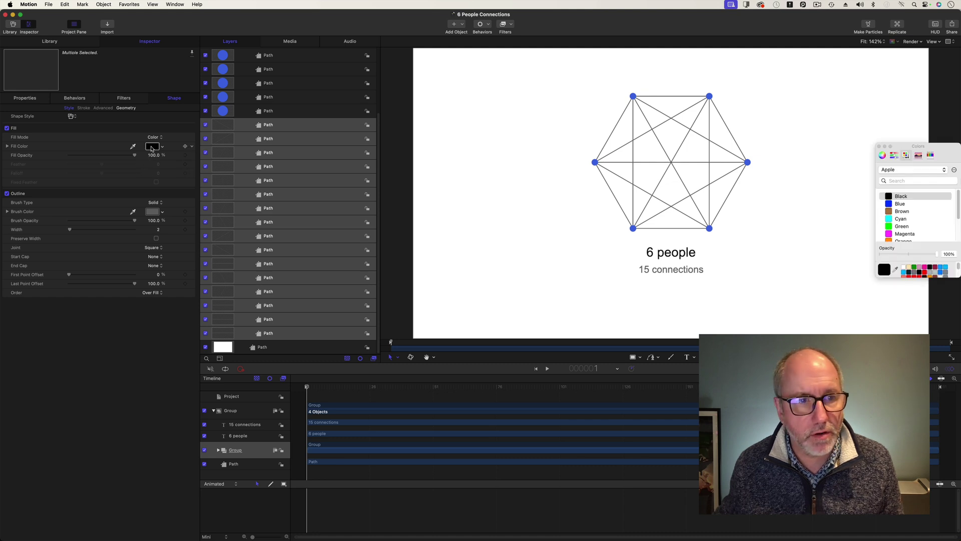
{"action": "left_click", "coordinate": [889, 204]}
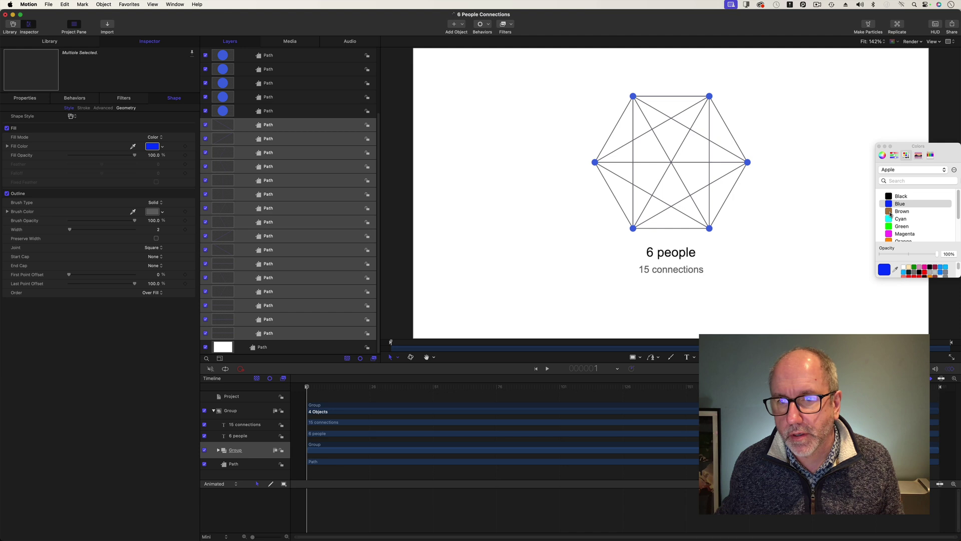
{"action": "left_click", "coordinate": [891, 213]}
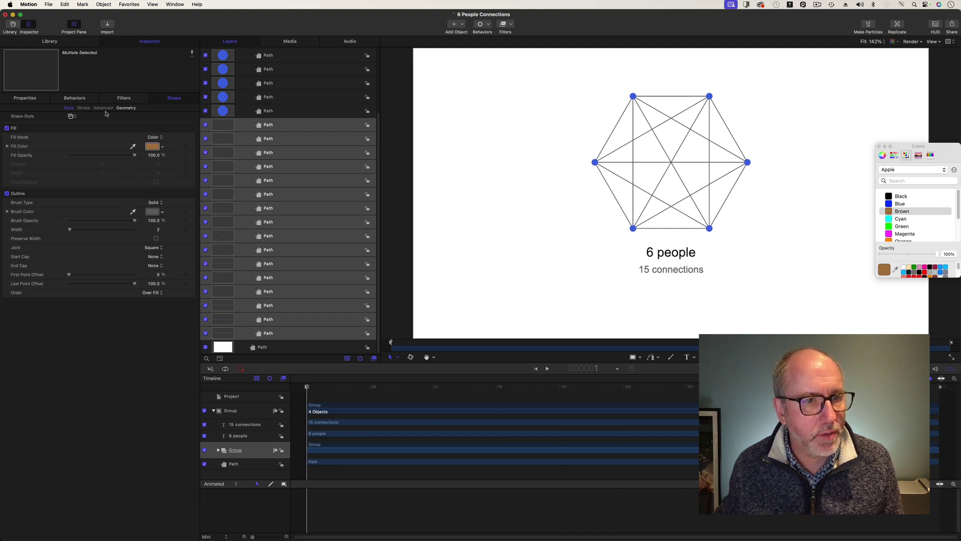
{"action": "left_click", "coordinate": [126, 108]}
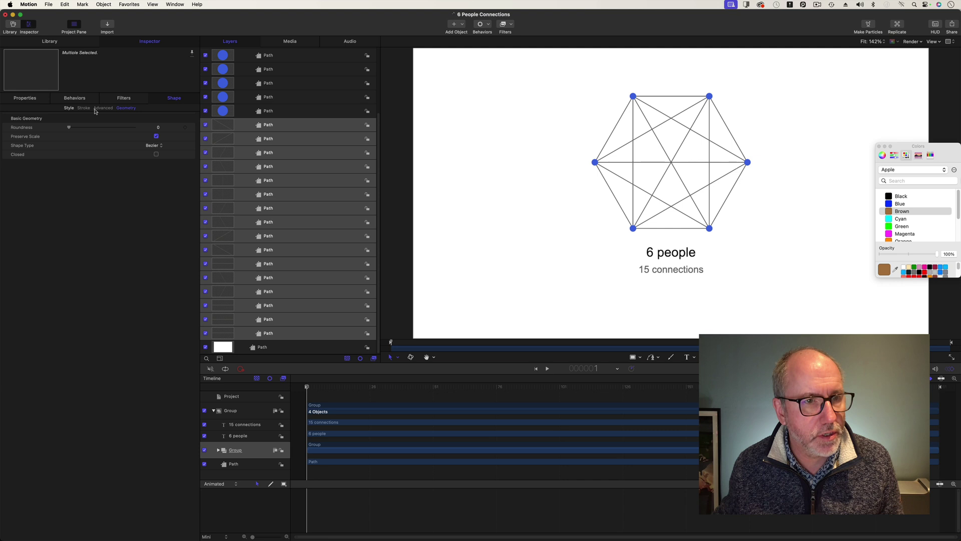
{"action": "left_click", "coordinate": [70, 109]}
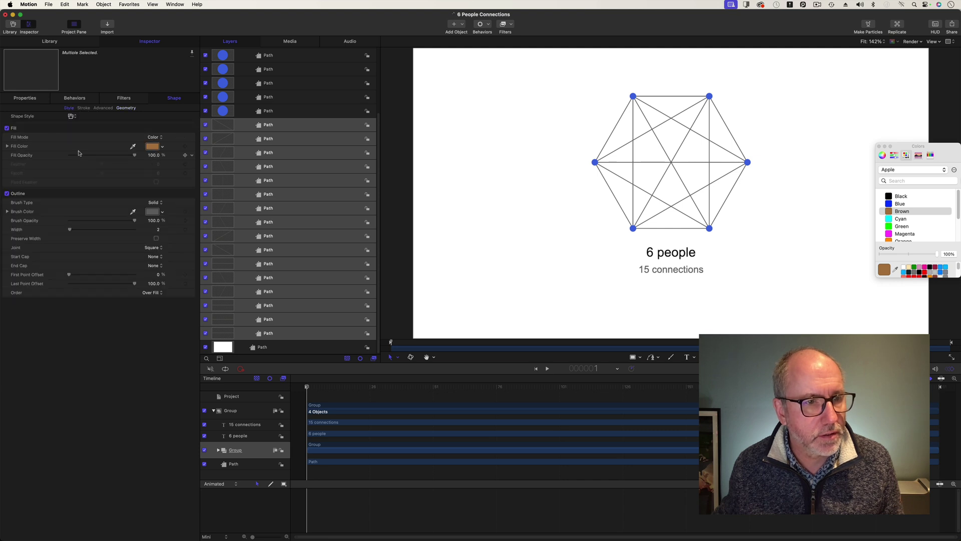
Set the lines' Outline Width to 10 and the Brush Color to blue
{"action": "left_click", "coordinate": [158, 230]}
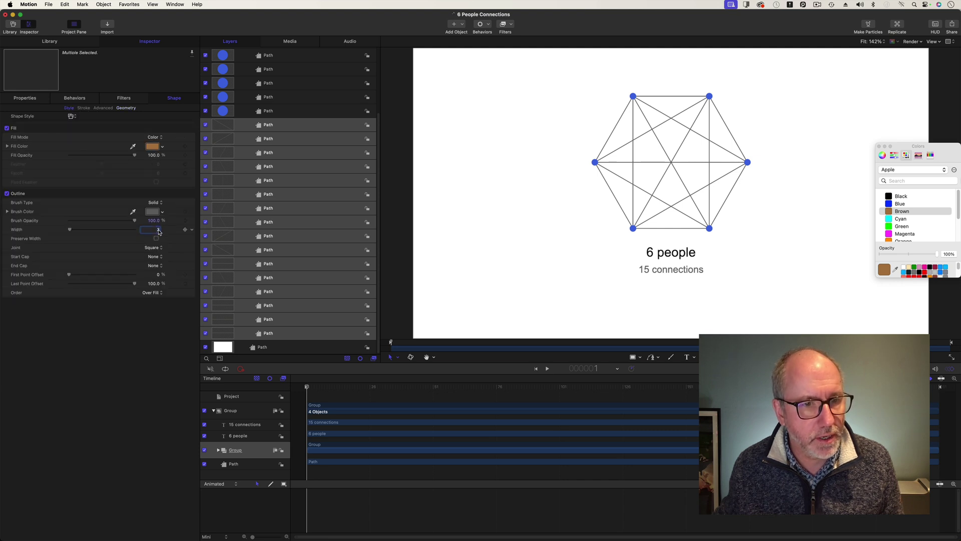
{"action": "type", "text": "10"}
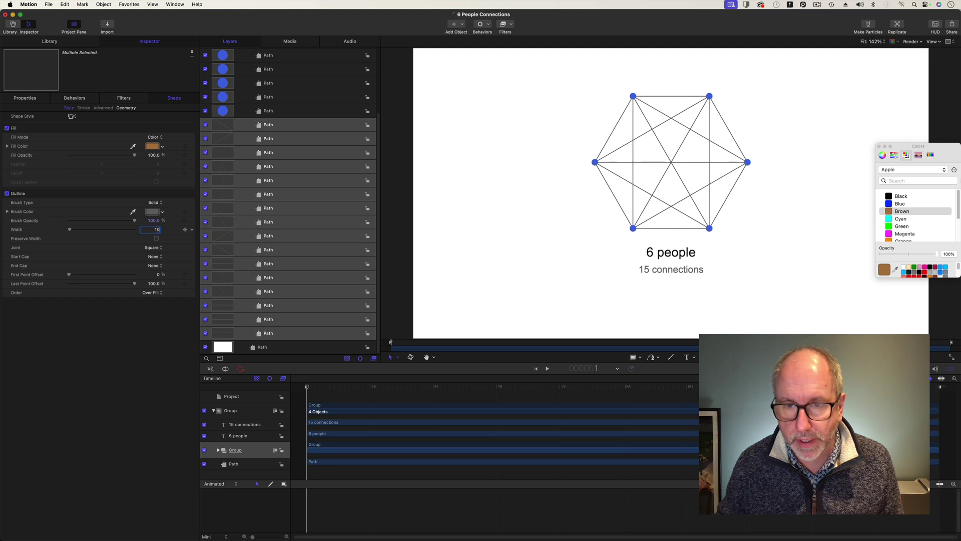
{"action": "key", "text": "Return"}
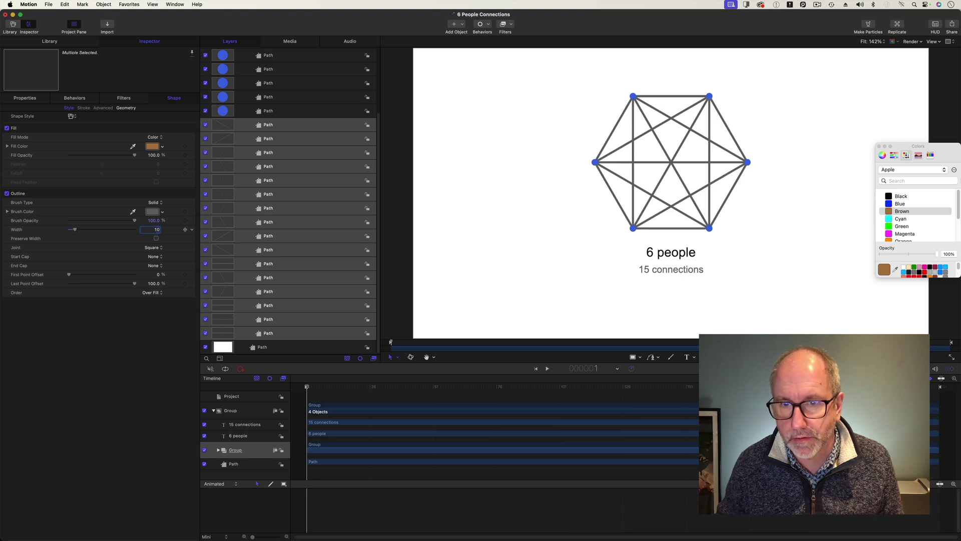
{"action": "left_click", "coordinate": [890, 205]}
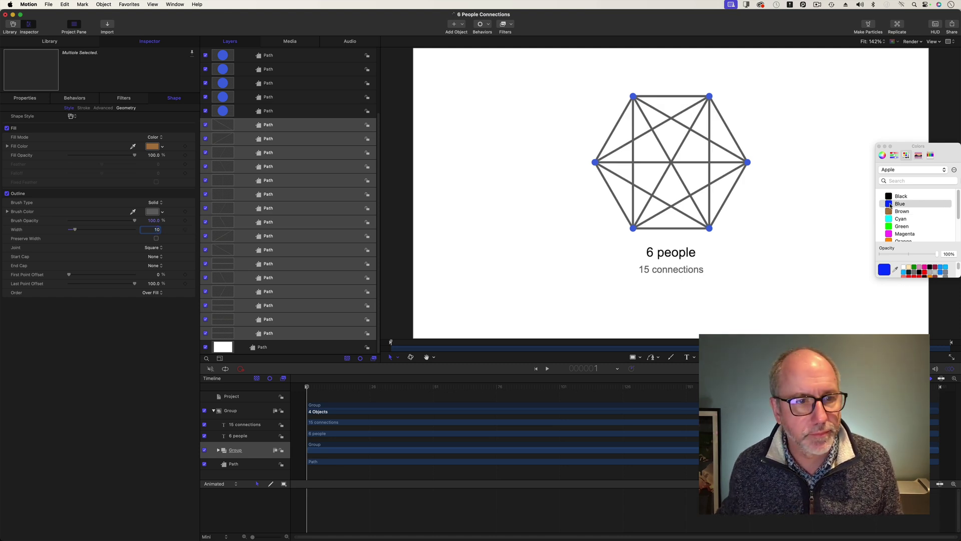
{"action": "mouse_move", "coordinate": [890, 204]}
{"action": "left_mouse_down"}
{"action": "mouse_move", "coordinate": [198, 190]}
{"action": "mouse_move", "coordinate": [151, 214]}
{"action": "left_mouse_up"}
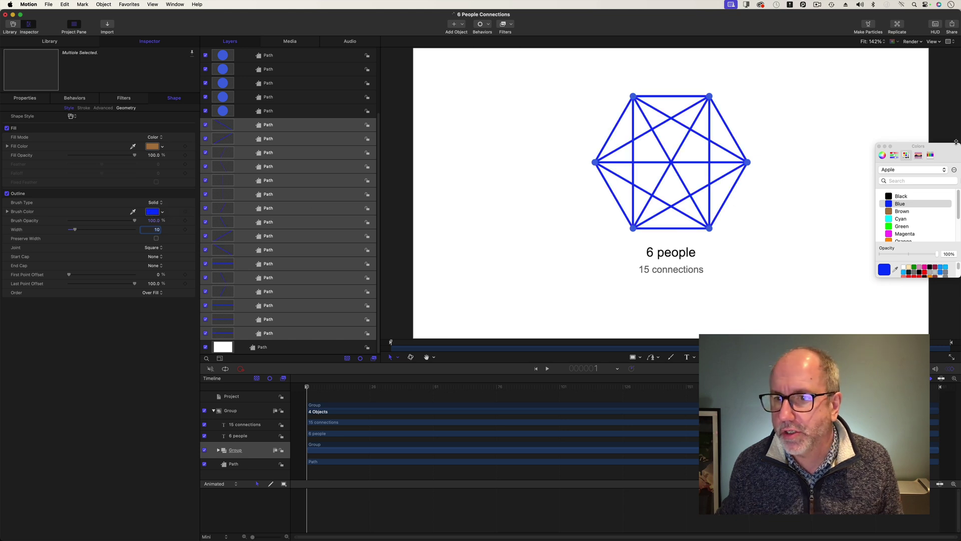